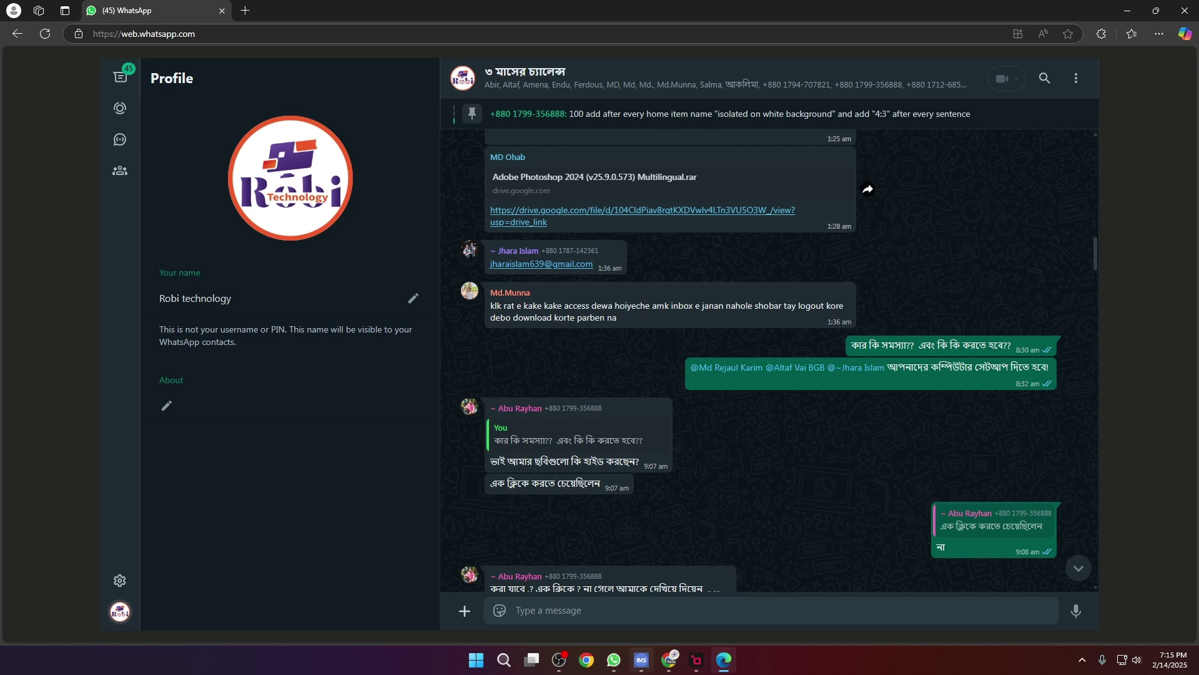
Step: Switch to Chrome, search Google for midjourney and open the Create page of the Midjourney website
click(675, 656)
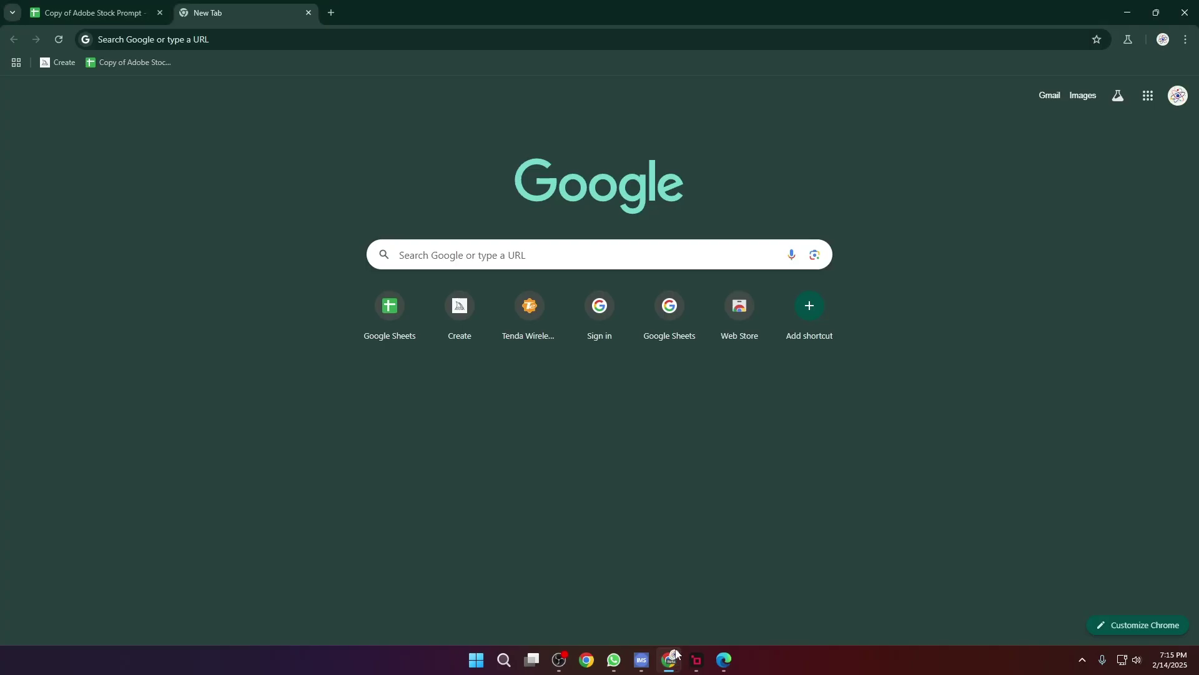
click(469, 267)
click(431, 291)
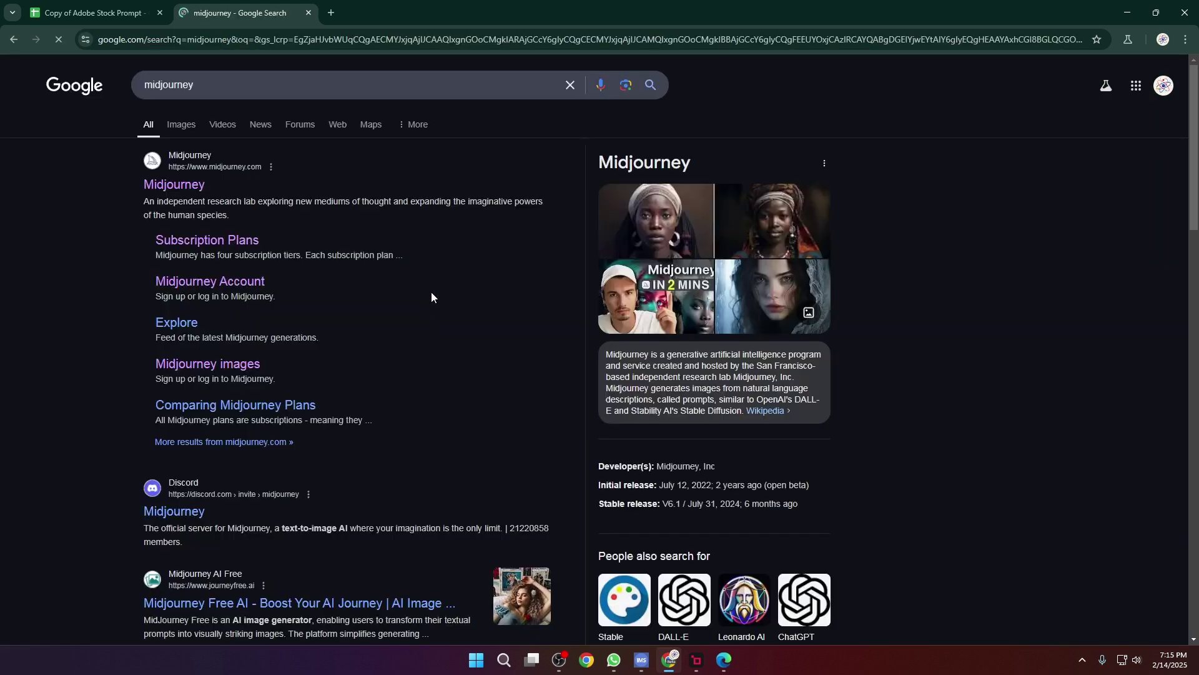
click(183, 189)
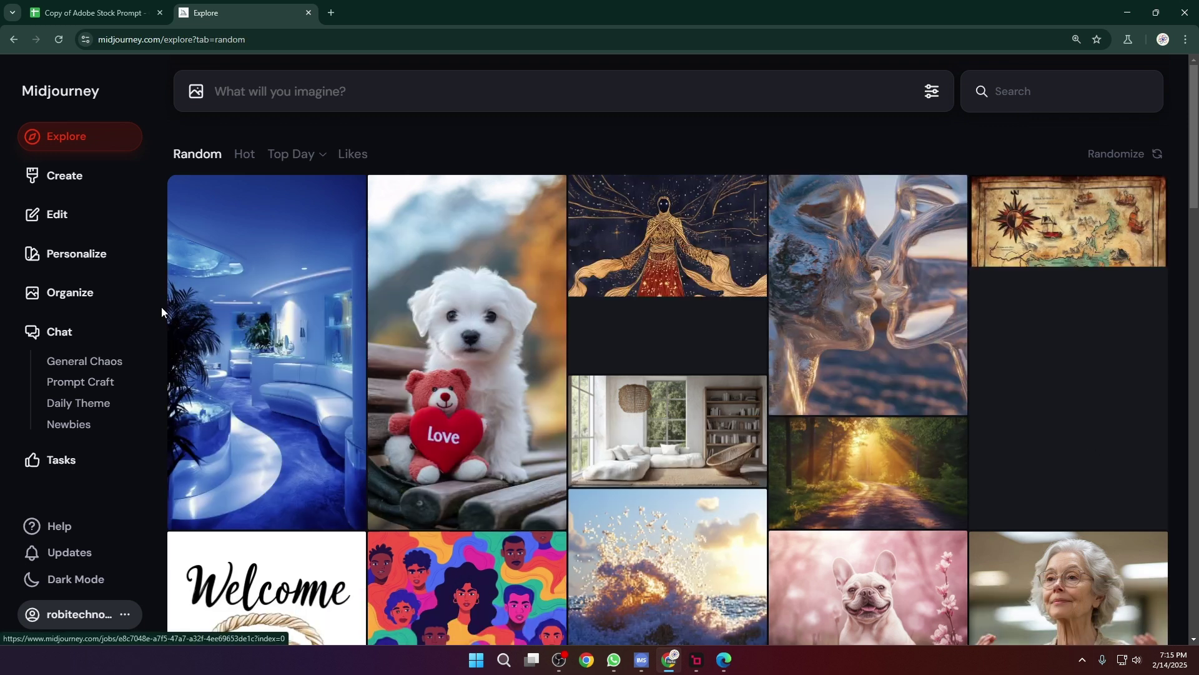
click(67, 181)
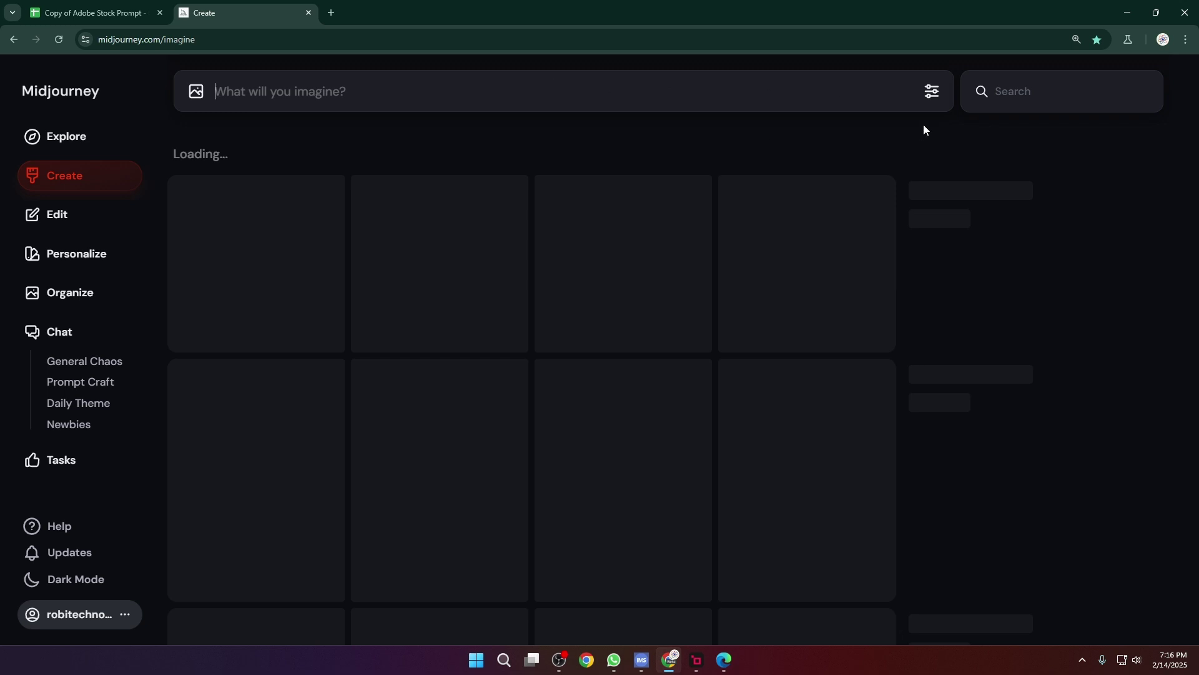
Step: Set the image size to landscape 3:2 in the image generation settings
click(934, 93)
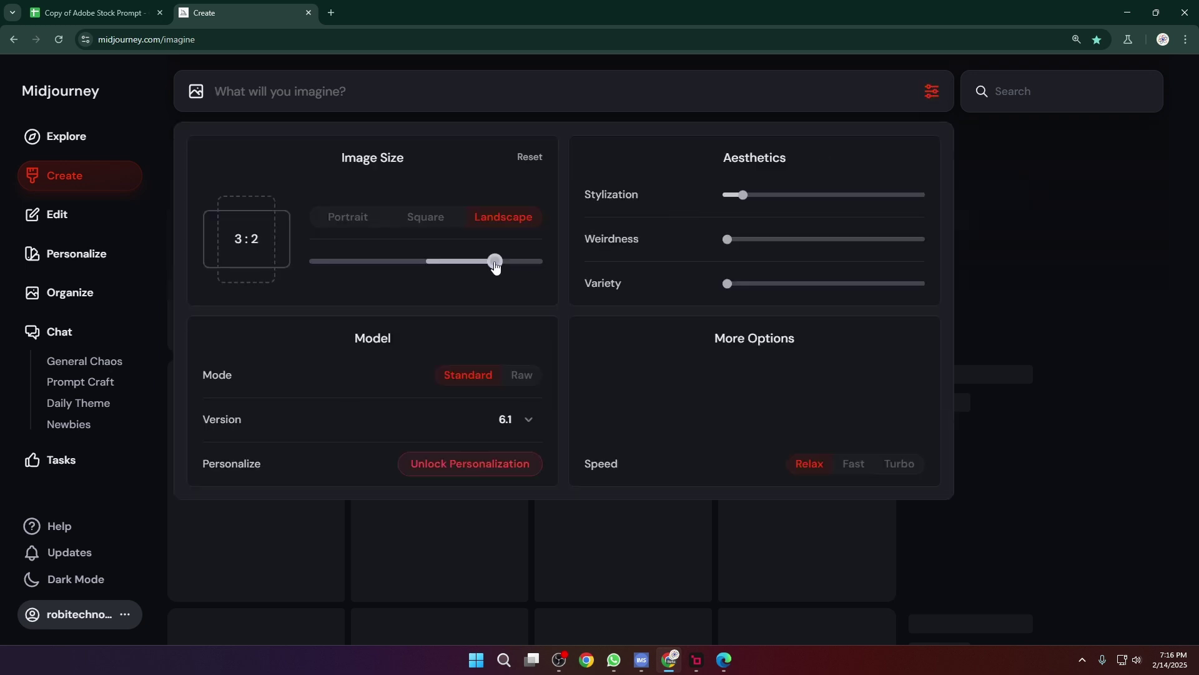
mouse_move(494, 263)
mouse_down()
mouse_move(447, 262)
mouse_move(492, 270)
mouse_up()
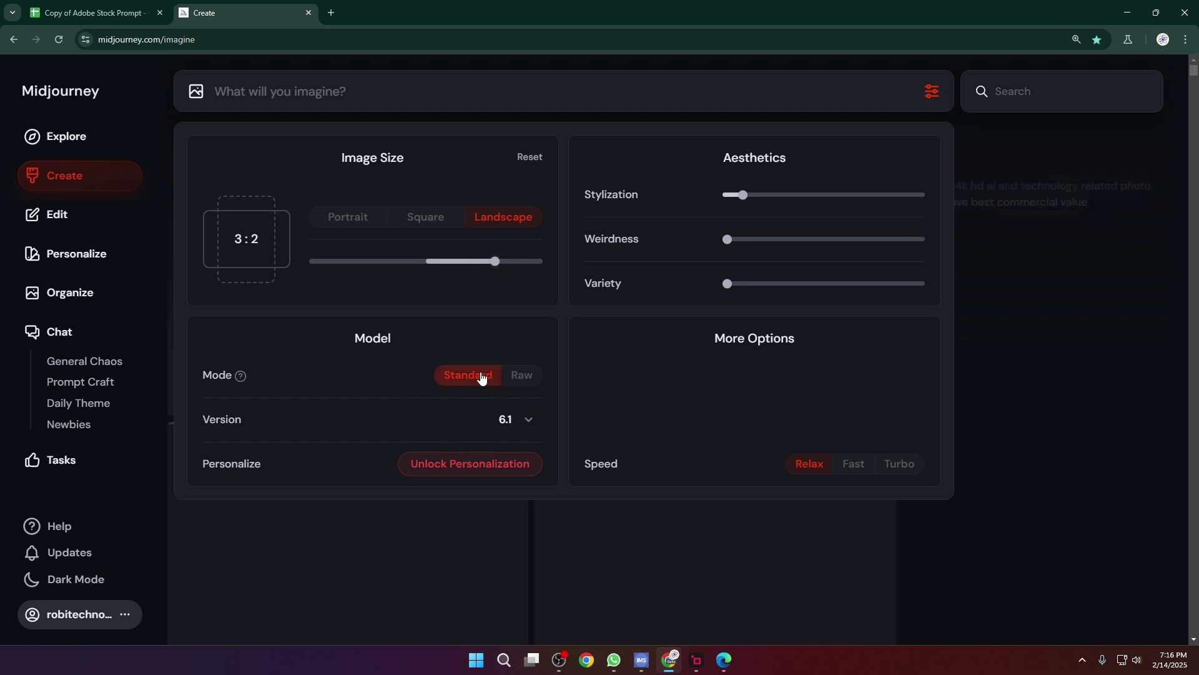
click(933, 94)
mouse_move(629, 407)
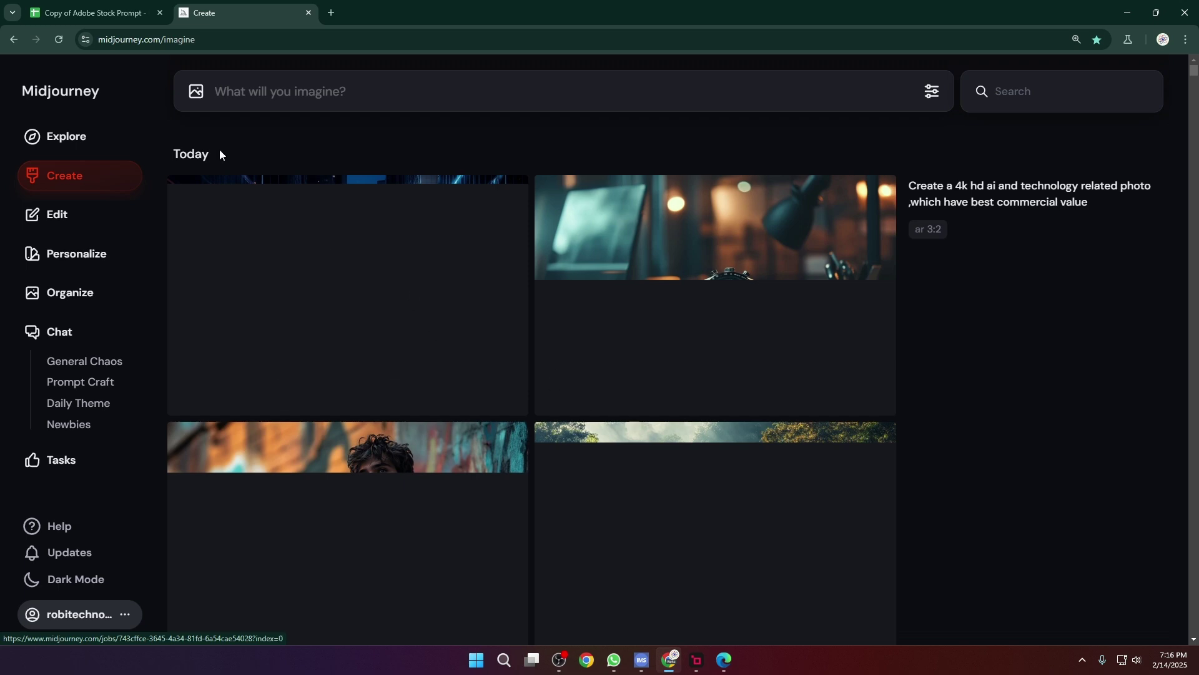
click(55, 213)
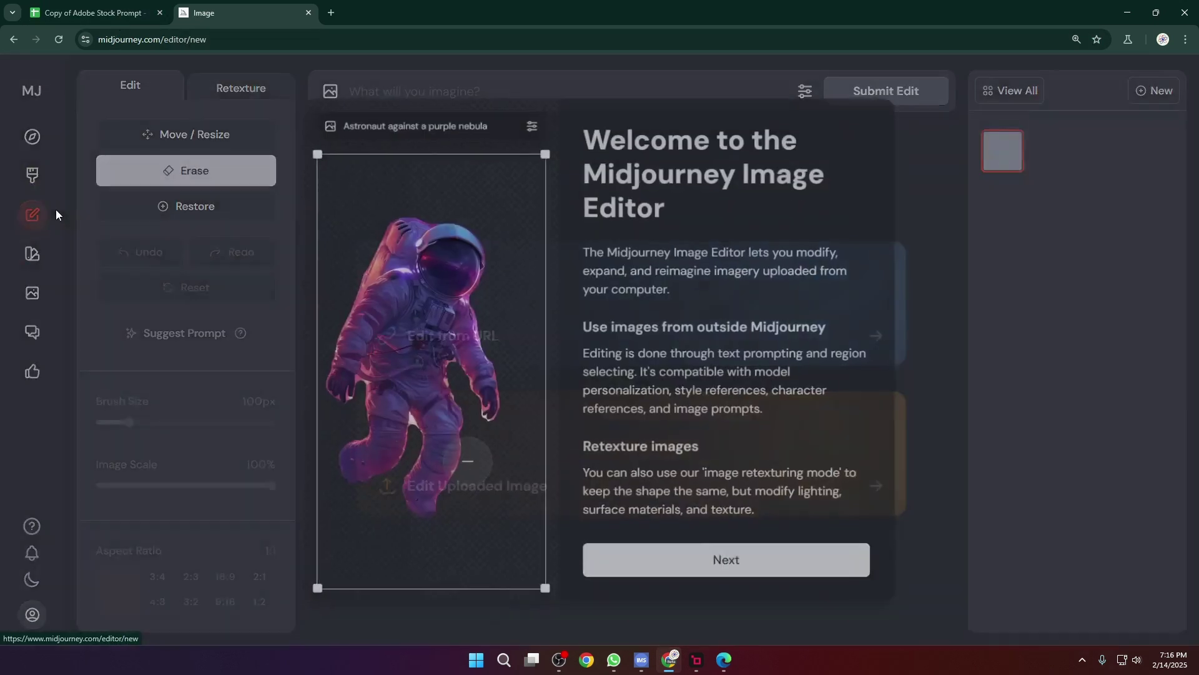
click(719, 574)
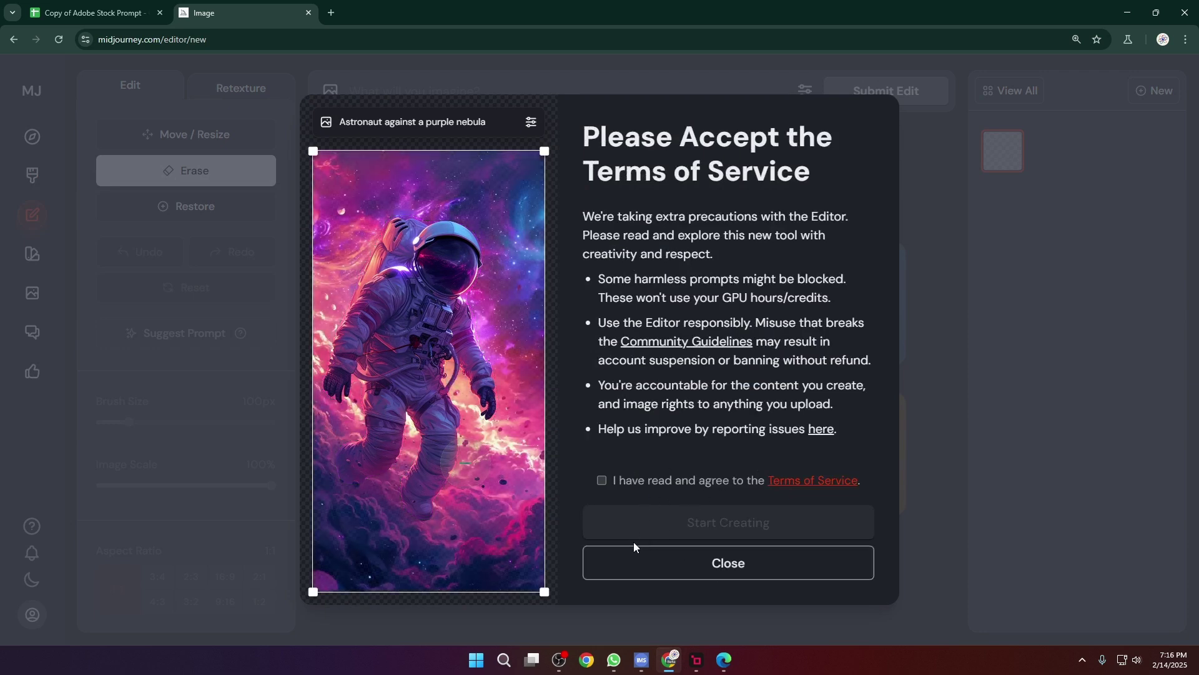
click(712, 561)
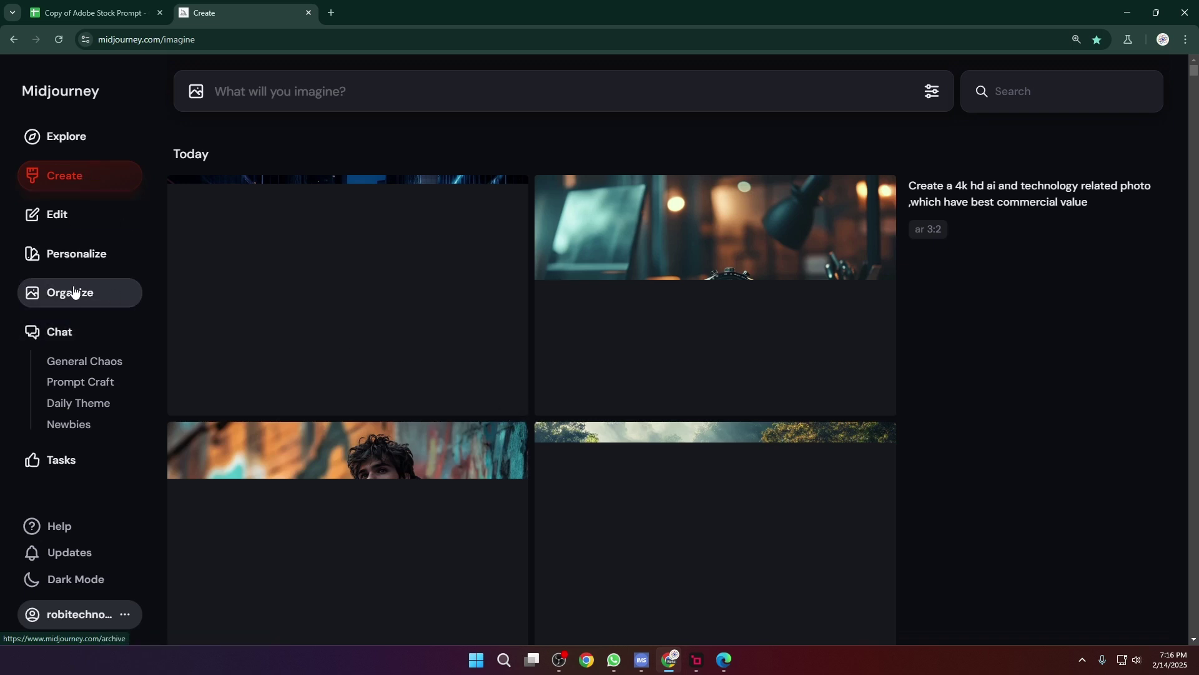
Step: Select all of today's images in the Organize archive, then clear the selection
click(111, 297)
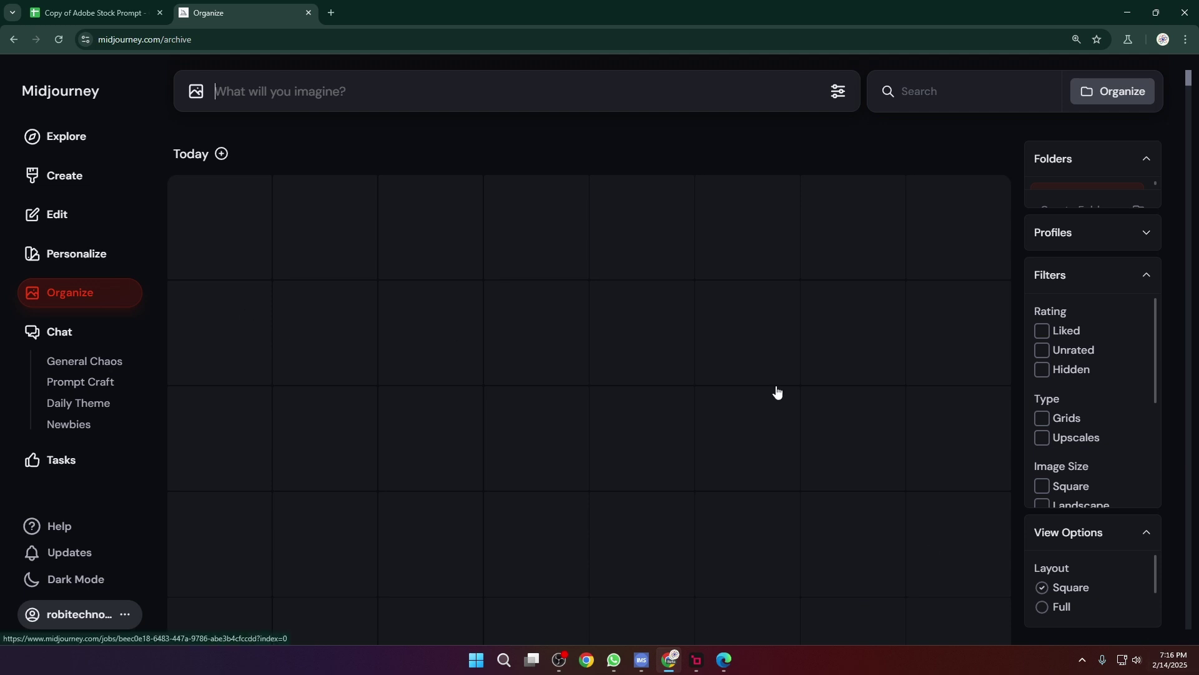
scroll(418, 428, down, 1)
scroll(420, 429, up, 1)
click(219, 157)
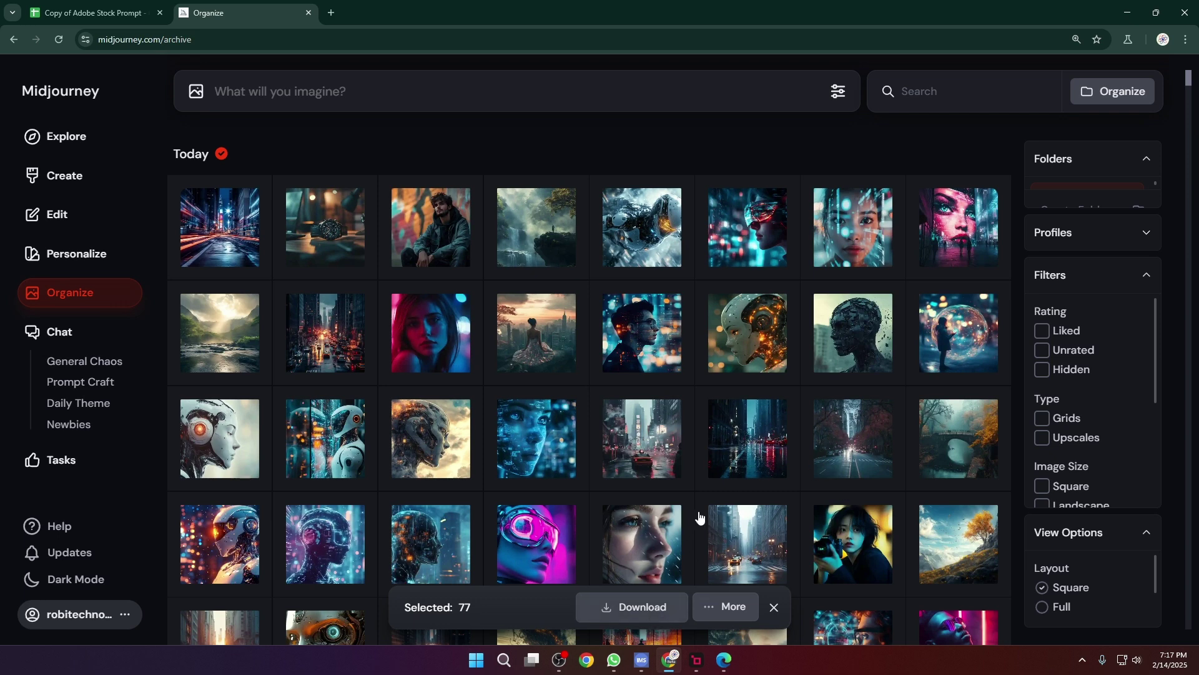
click(781, 610)
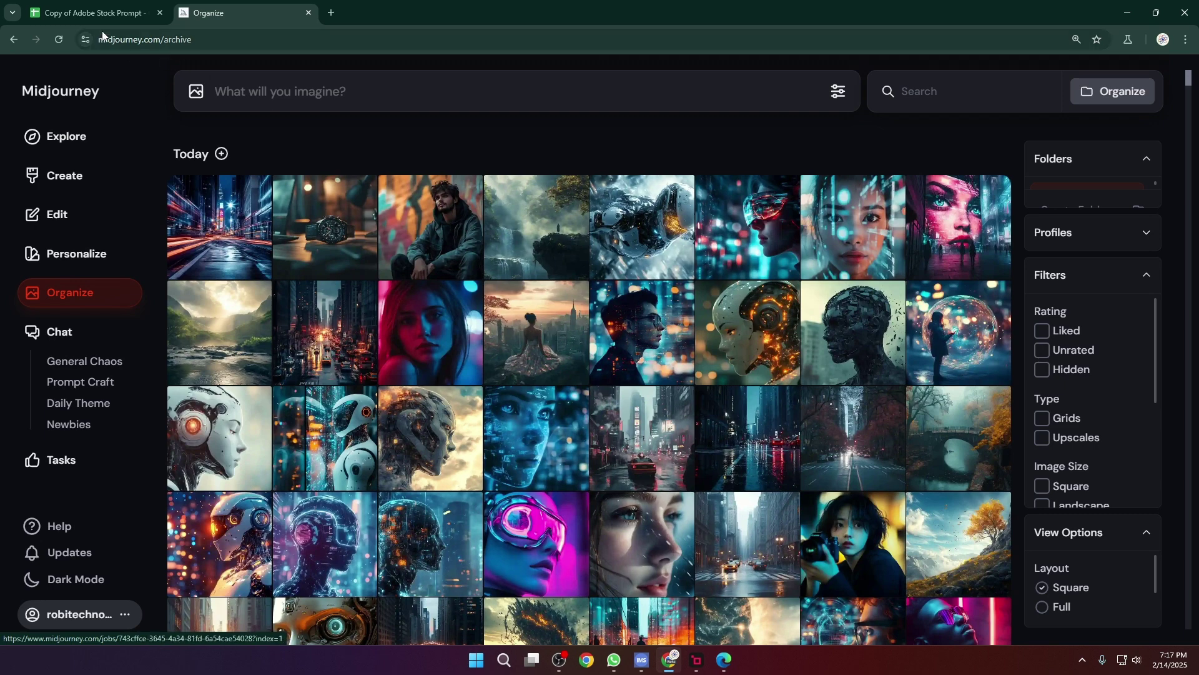
Step: Separate the prompt spreadsheet into its own window and tile it side by side with the Midjourney window
drag(93, 13, 763, 76)
drag(106, 16, 20, 73)
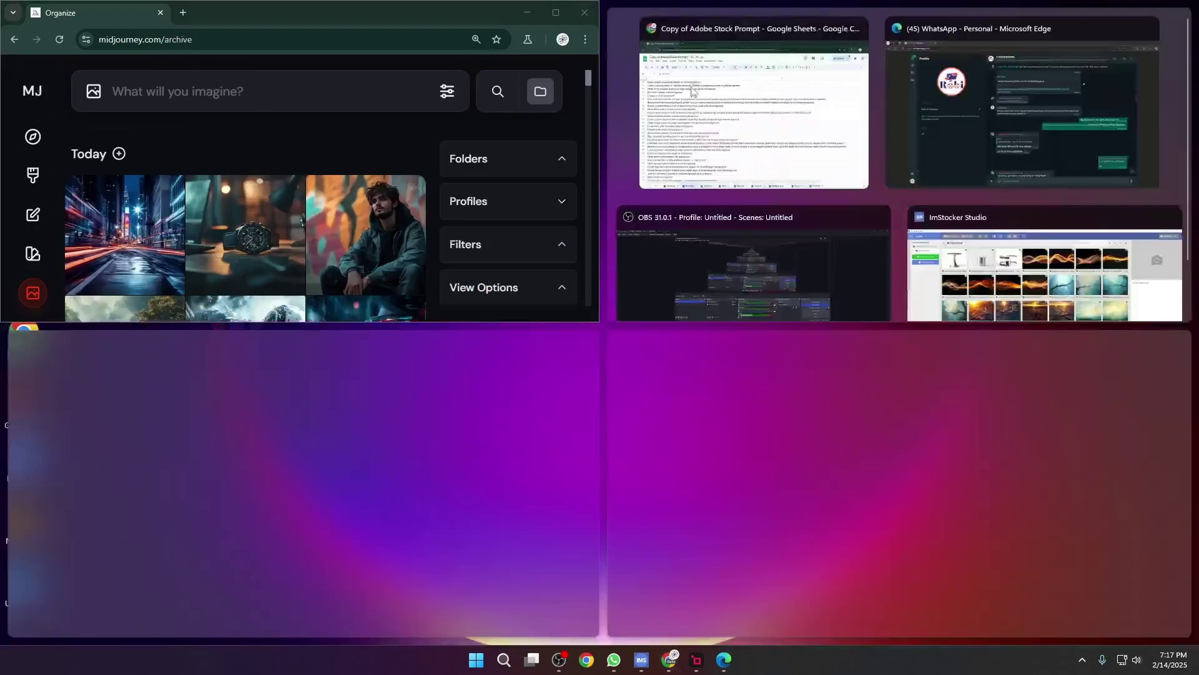
click(750, 103)
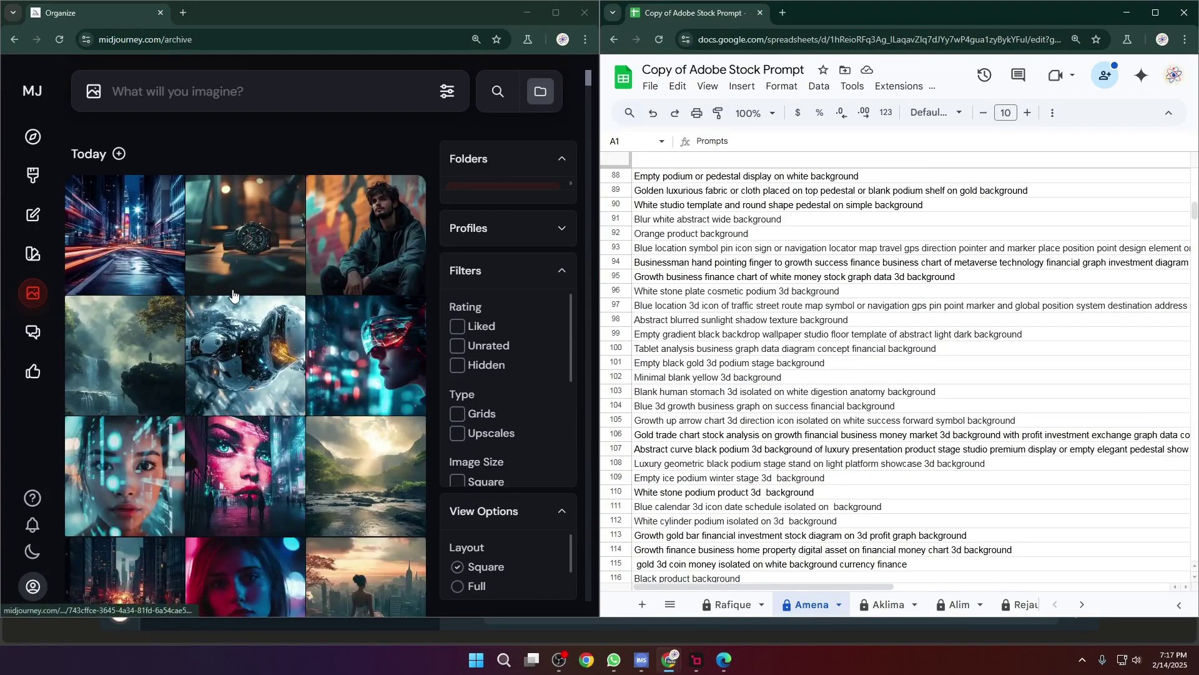
Step: Return to the Create page and generate images from the prompt "Orange product background" copied from cell A92
click(40, 183)
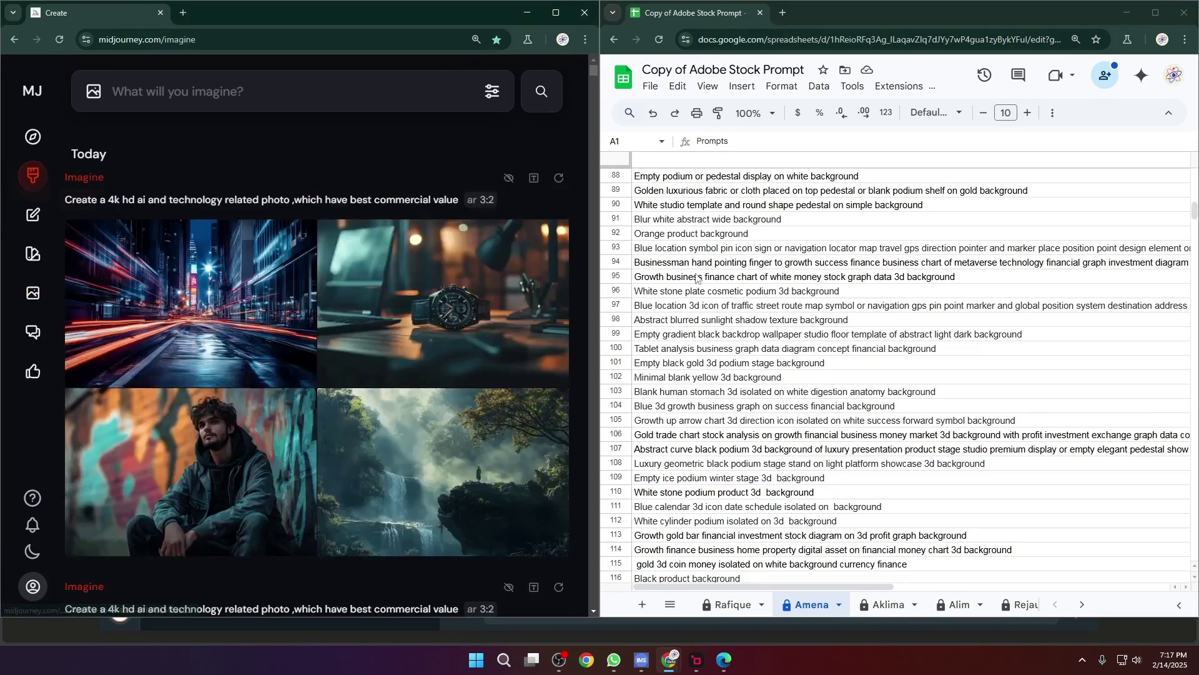
click(668, 237)
key(ctrl+c)
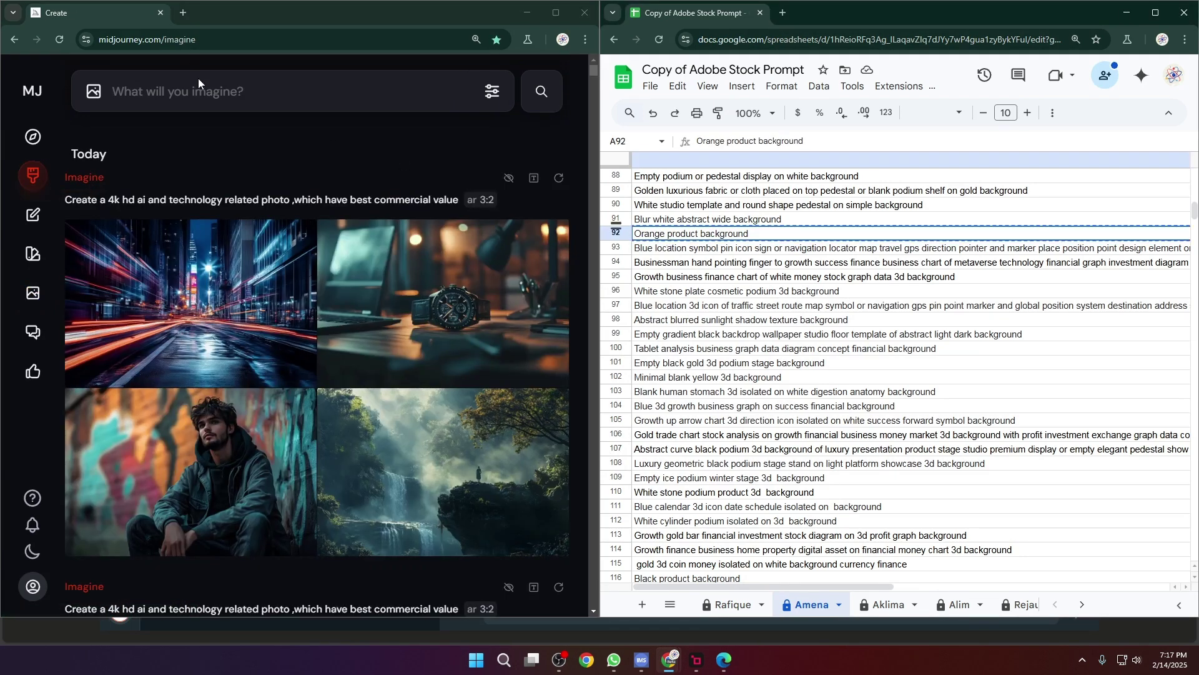
click(196, 93)
key(ctrl+v)
key(Return)
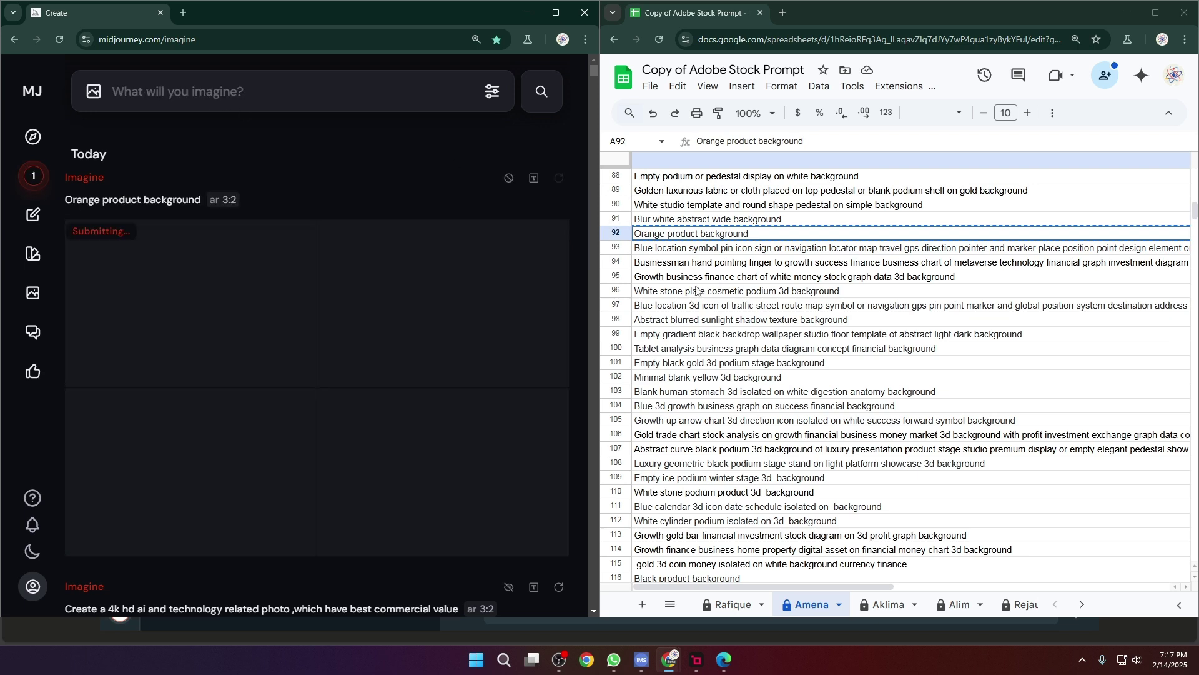
Step: Copy the prompt "White stone plate cosmetic podium 3d background" from cell A96 and generate images from it
click(709, 294)
key(ctrl+c)
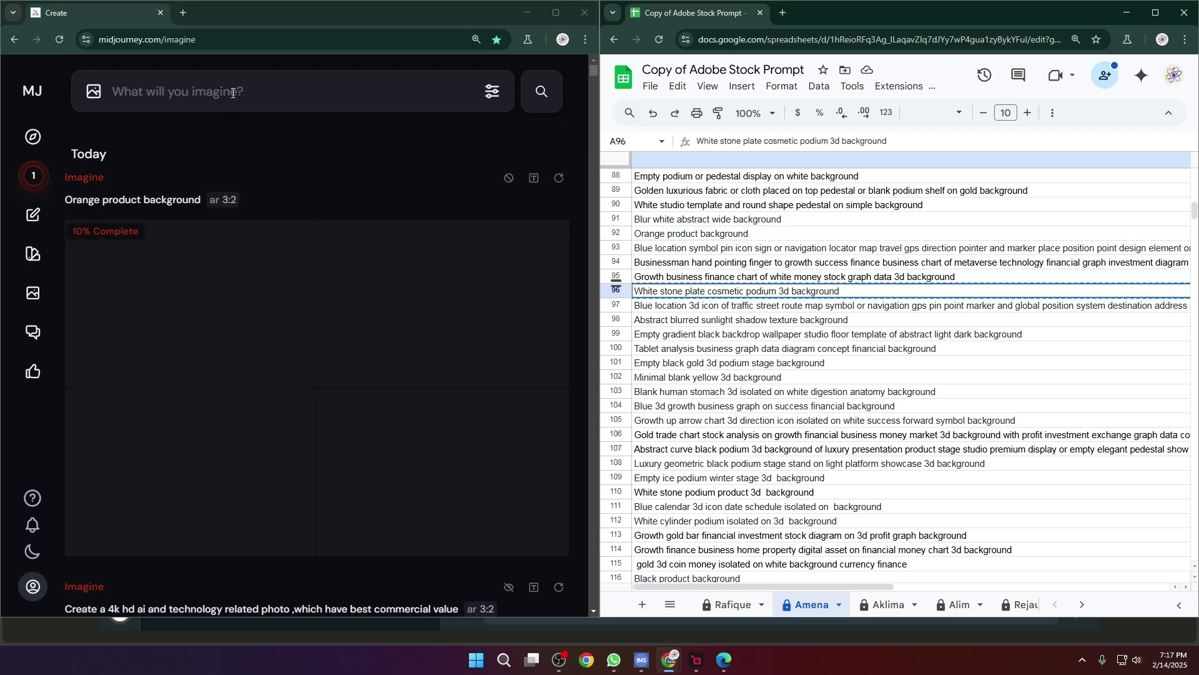
click(232, 93)
key(ctrl+v)
key(Return)
Step: Copy cell A99's "Empty gradient black backdrop wallpaper studio floor template of abstract light dark background" and generate images from it
click(650, 336)
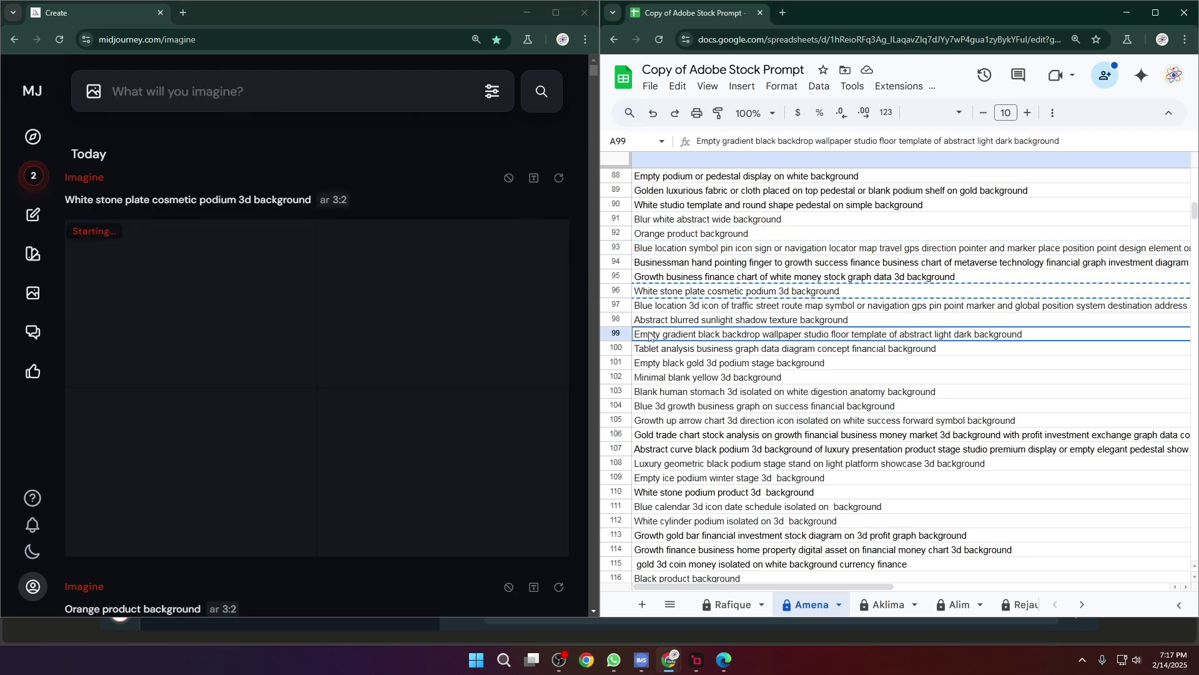
key(ctrl+c)
click(267, 101)
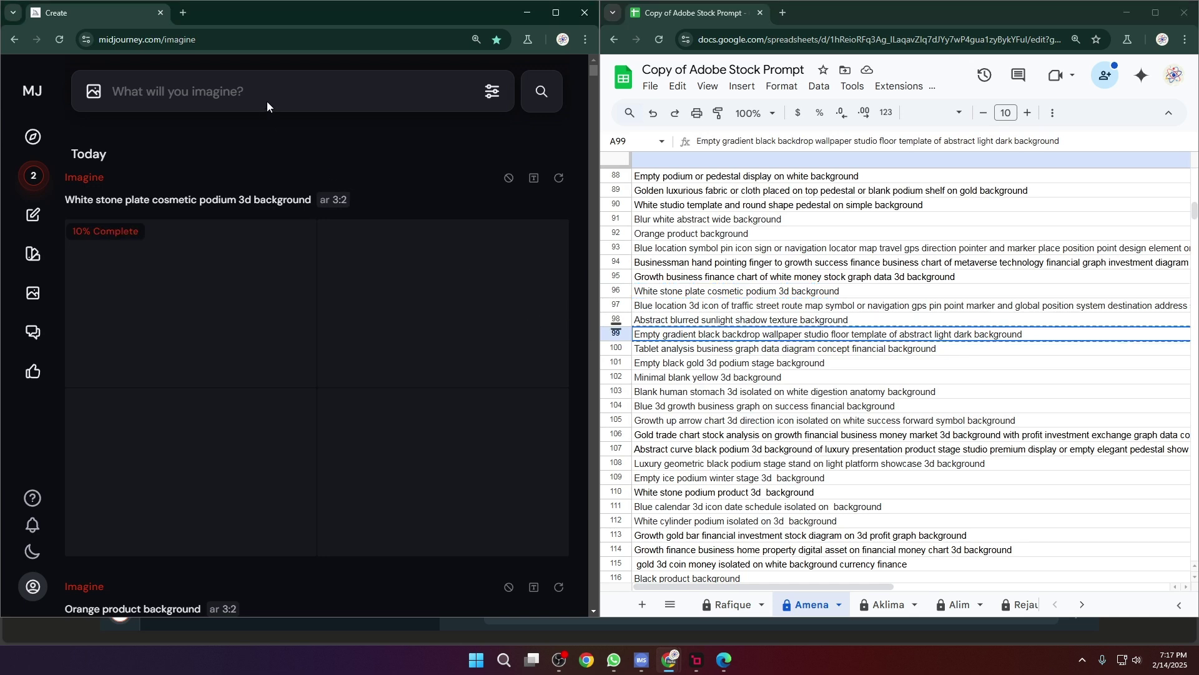
key(ctrl+v)
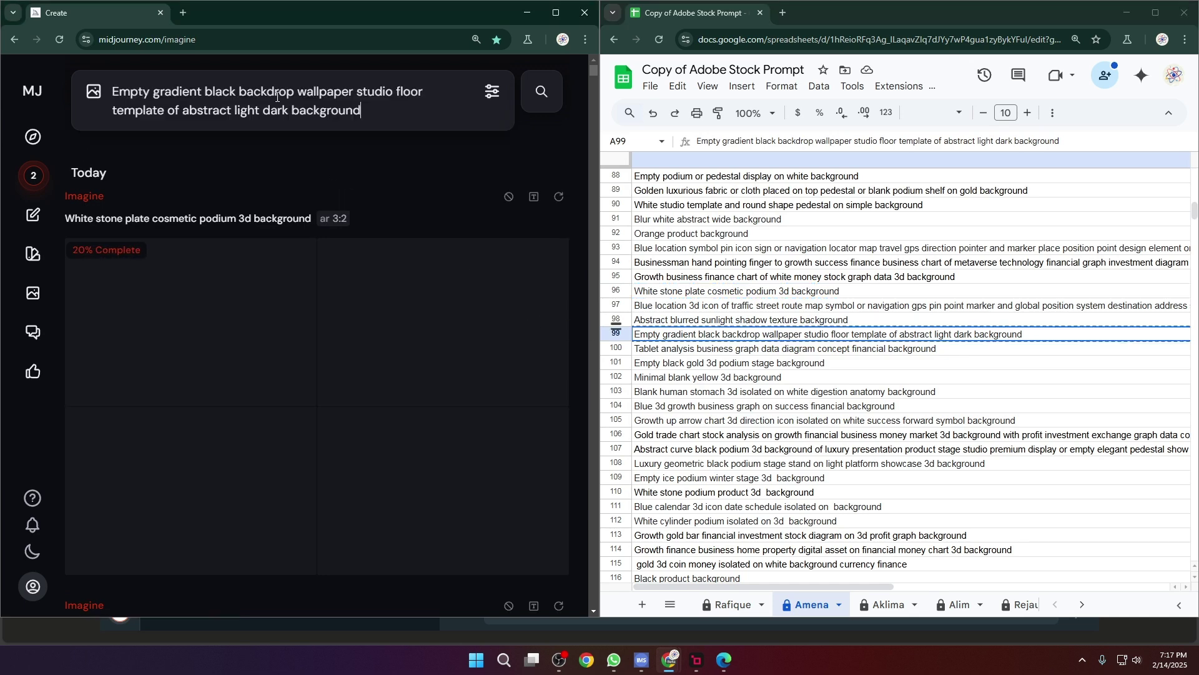
key(Return)
Step: Copy the prompt "Blue 3d growth business graph on success financial background" from cell A104 and generate images from it
click(753, 409)
key(ctrl+c)
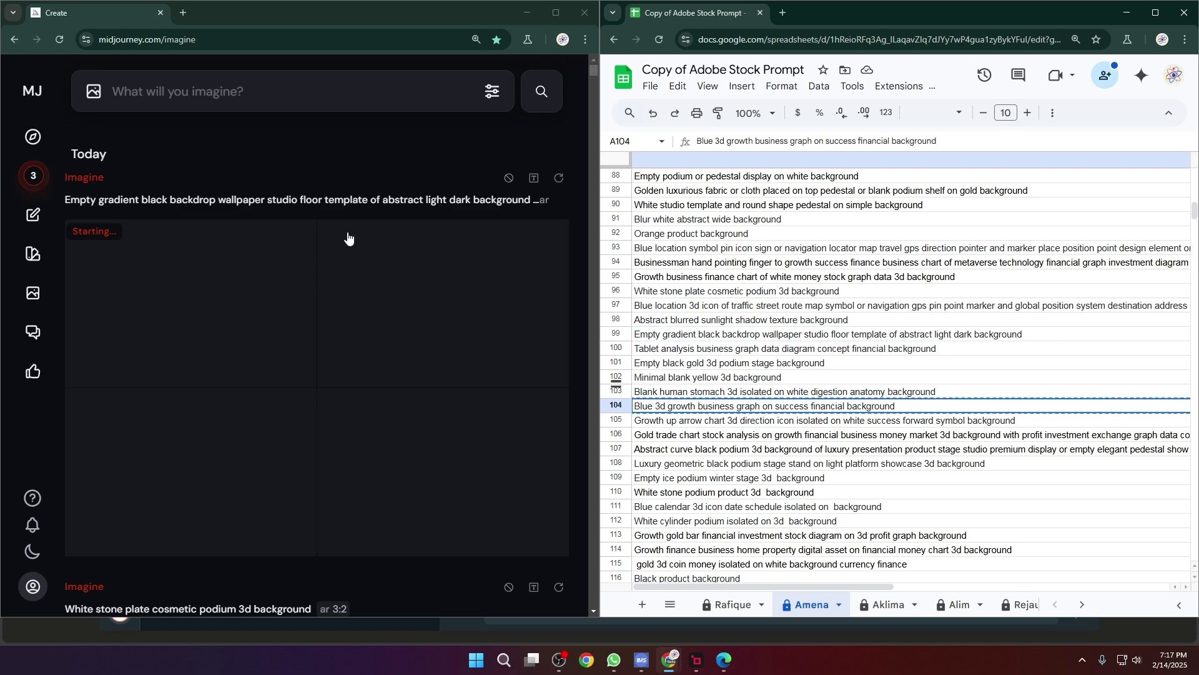
click(293, 93)
key(ctrl+v)
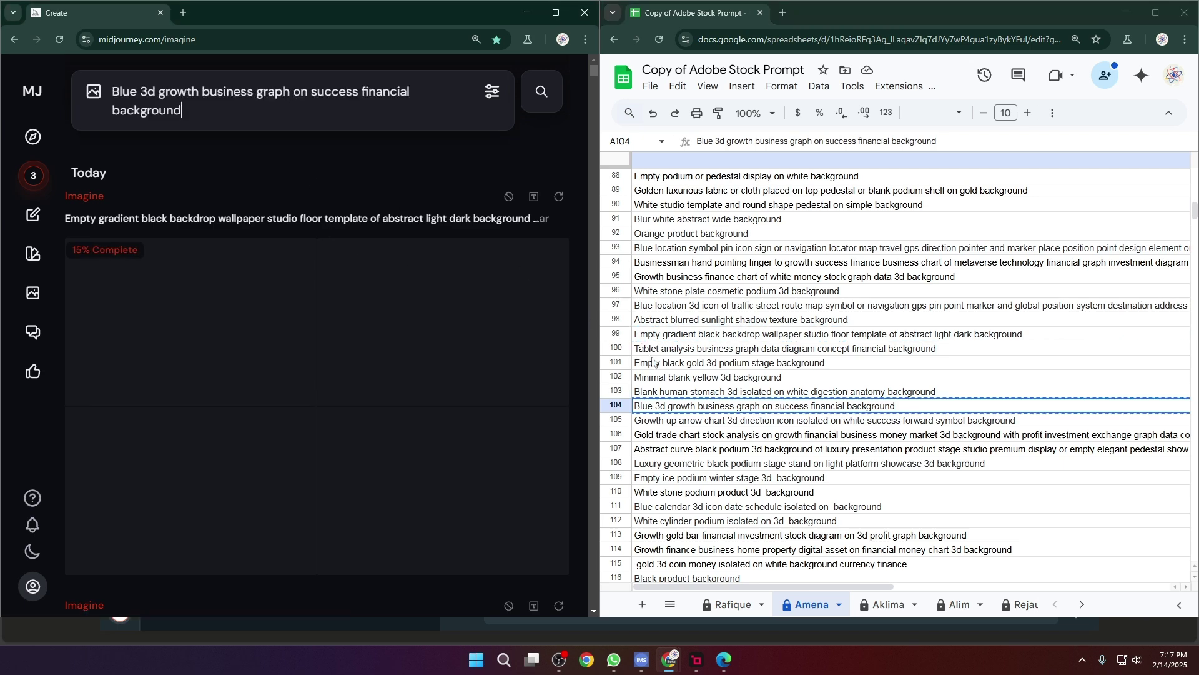
key(Return)
Step: Copy the prompt "Empty black gold 3d podium stage background" from cell A101 and generate images from it
click(749, 369)
key(ctrl+c)
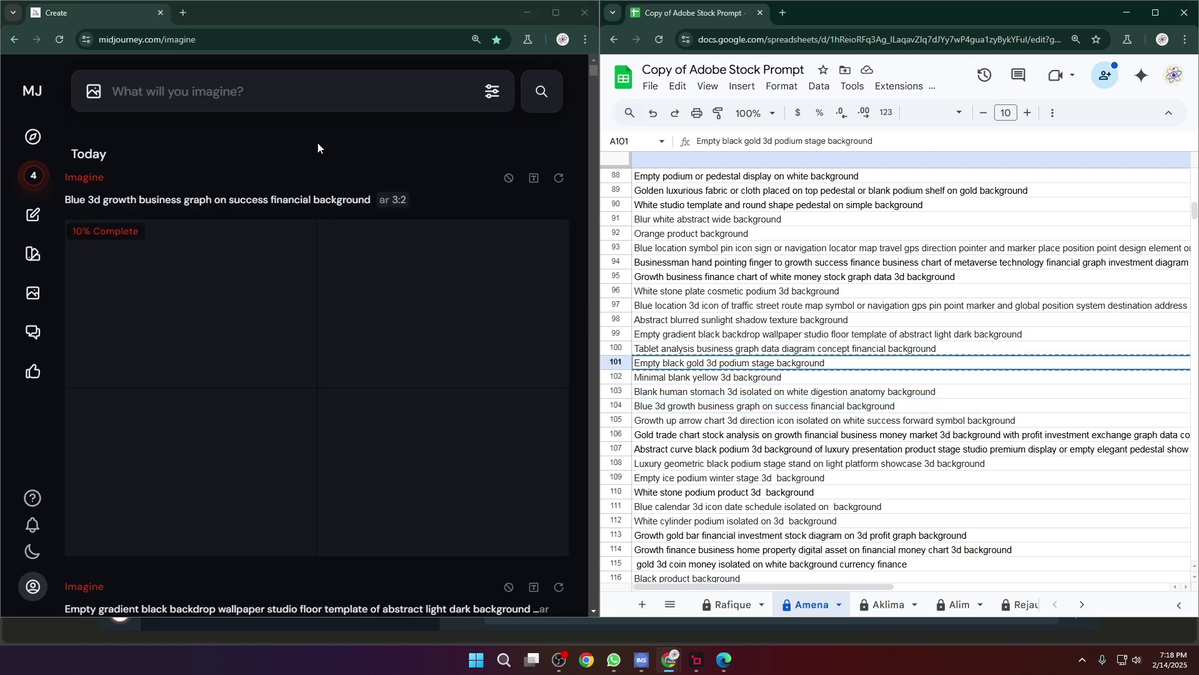
click(296, 94)
key(ctrl+v)
key(Return)
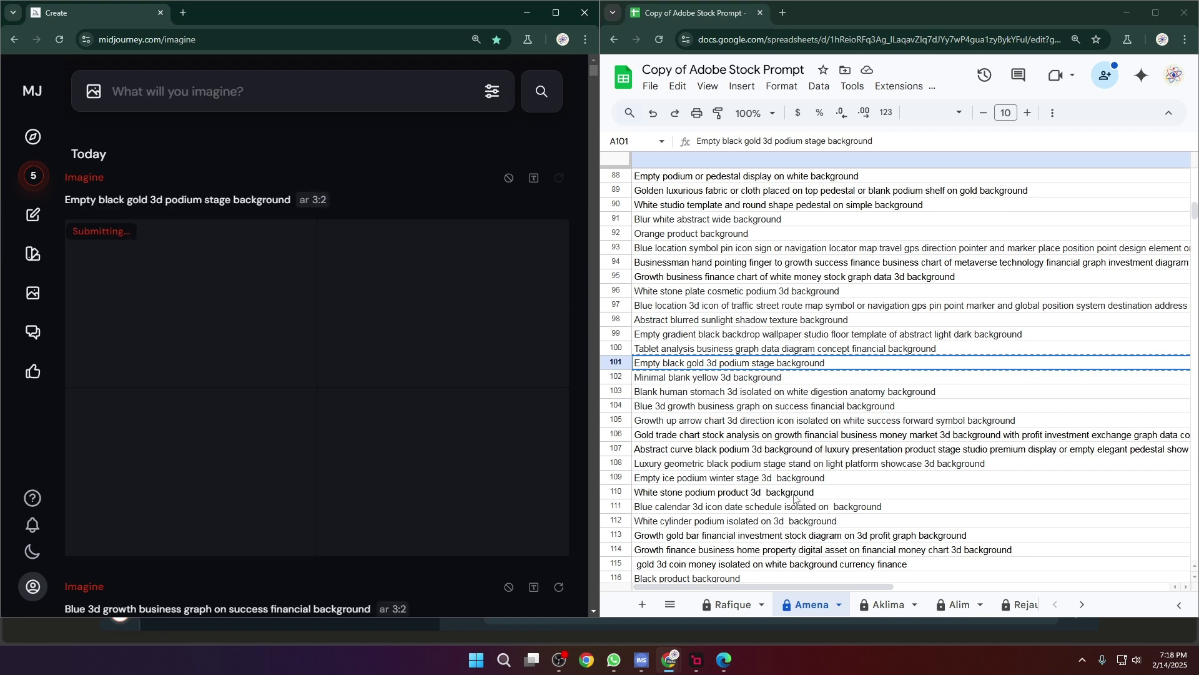
Step: Copy the prompt "White stone podium product 3d background" from cell A110 and generate images from it
click(793, 496)
key(ctrl+c)
click(307, 95)
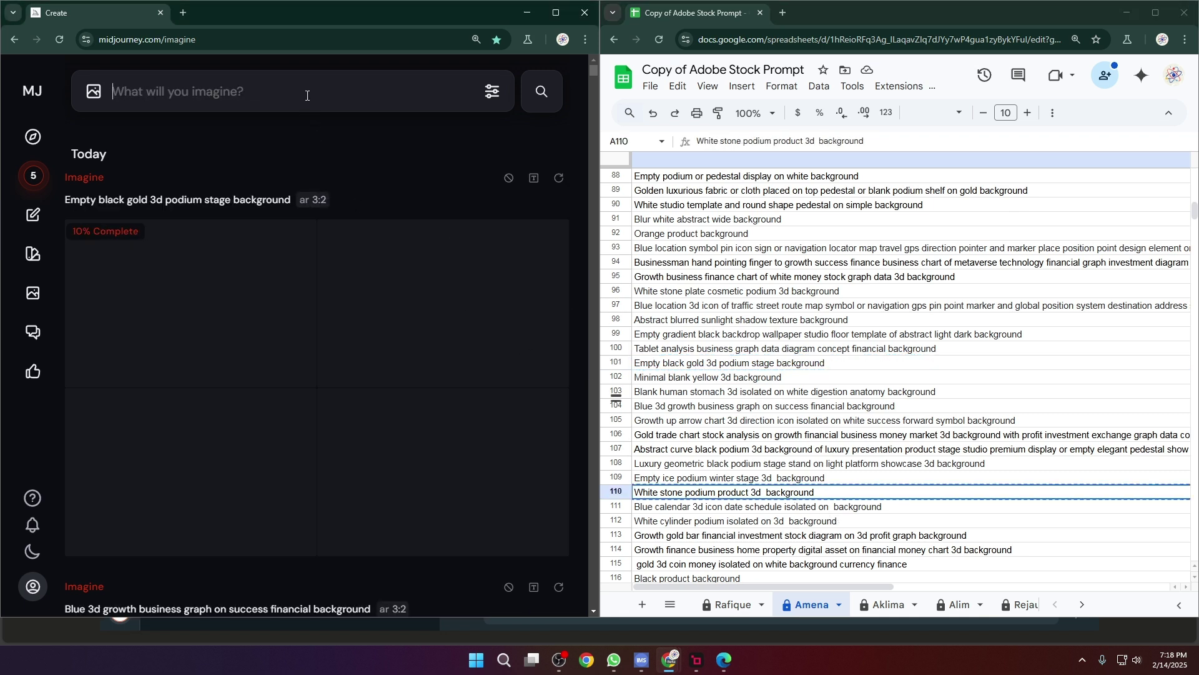
key(ctrl+v)
key(Return)
Step: Copy the prompt "White cylinder podium isolated on 3d background" from cell A112 and generate images from it
click(753, 523)
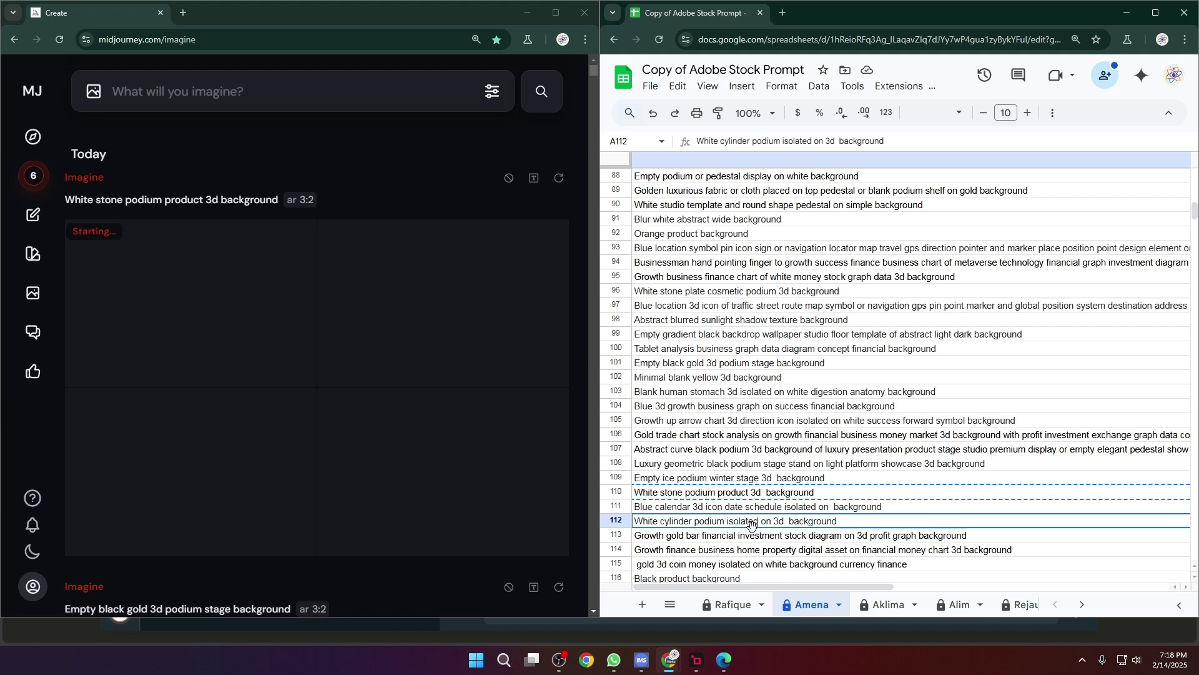
key(ctrl+c)
click(293, 107)
key(ctrl+v)
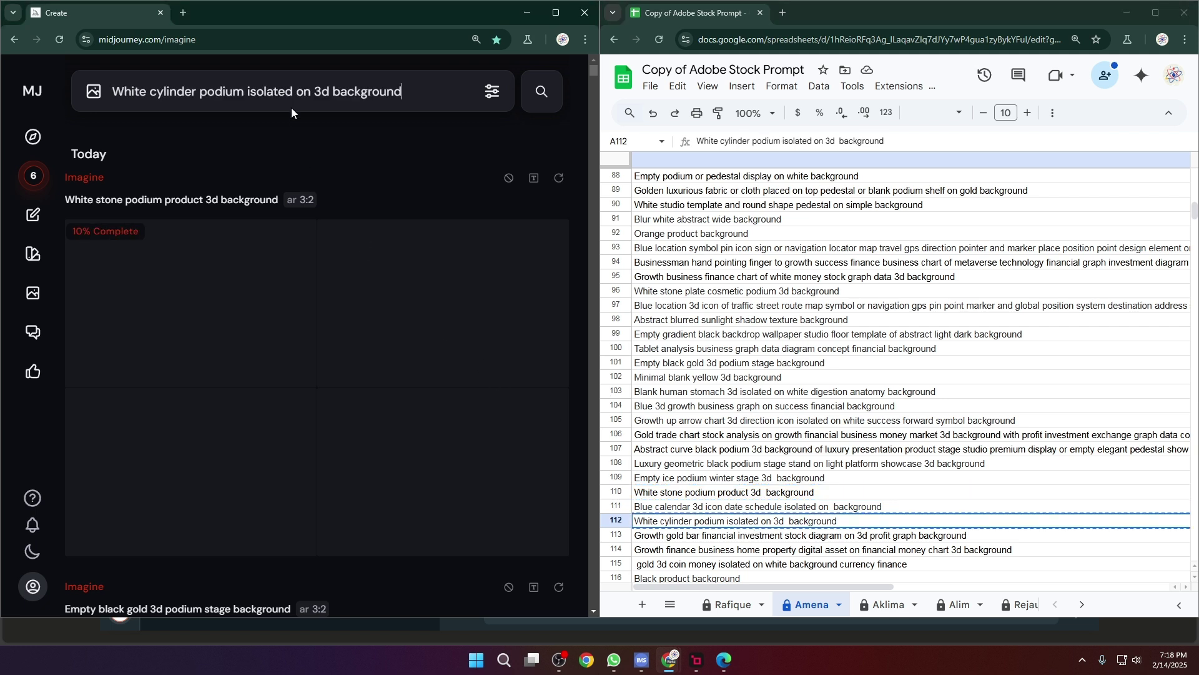
key(Return)
Step: Copy the prompt "gold 3d coin money isolated on white background currency finance" from cell A115 and generate images from it
click(801, 565)
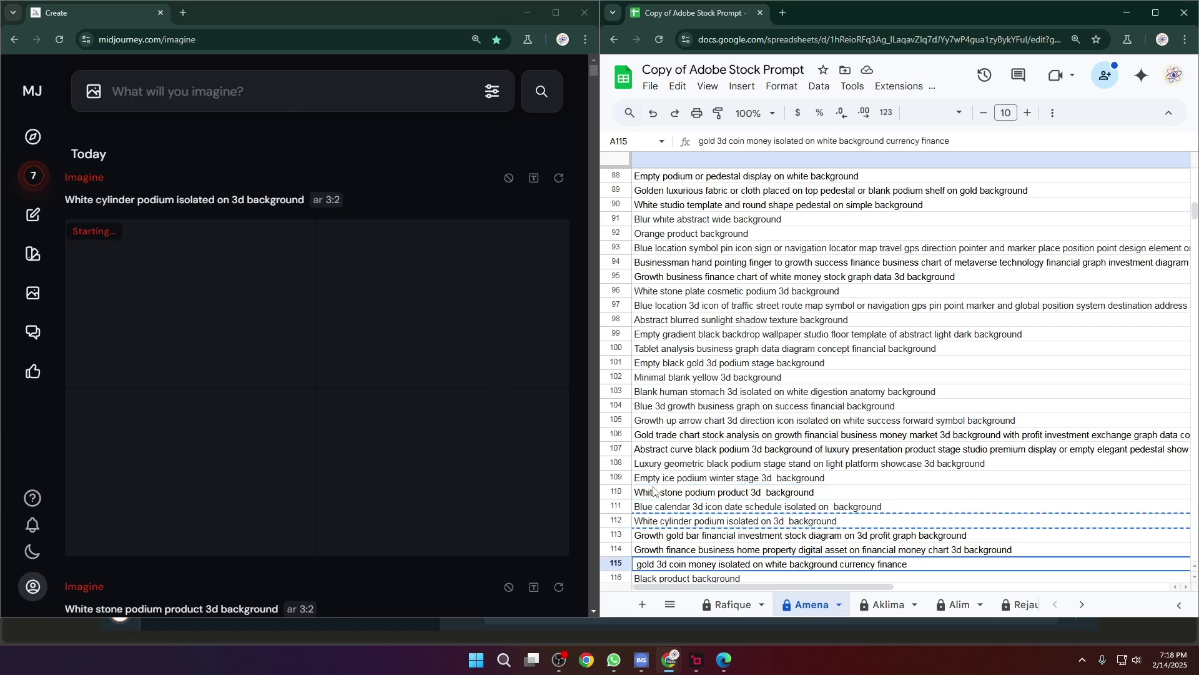
key(ctrl+c)
click(312, 100)
key(ctrl+v)
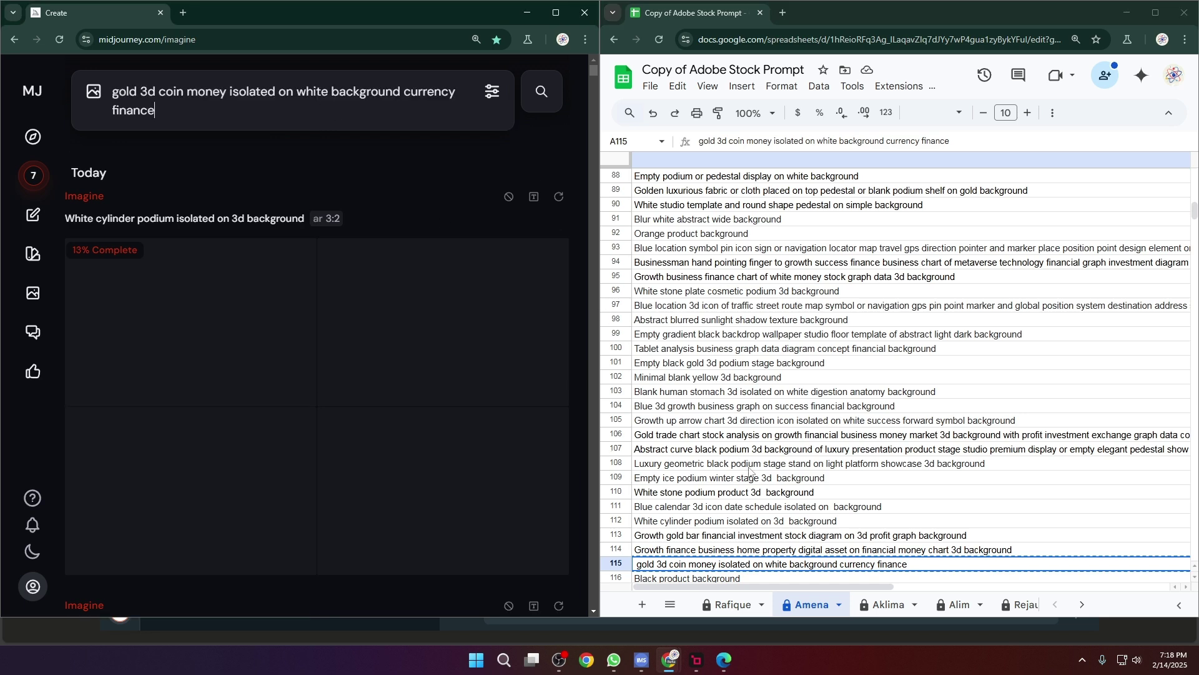
key(Return)
Step: Copy the prompt "Black jersey texture background" from cell A125, generate images from it and review the queued generations
scroll(788, 462, down, 4)
click(789, 461)
key(ctrl+c)
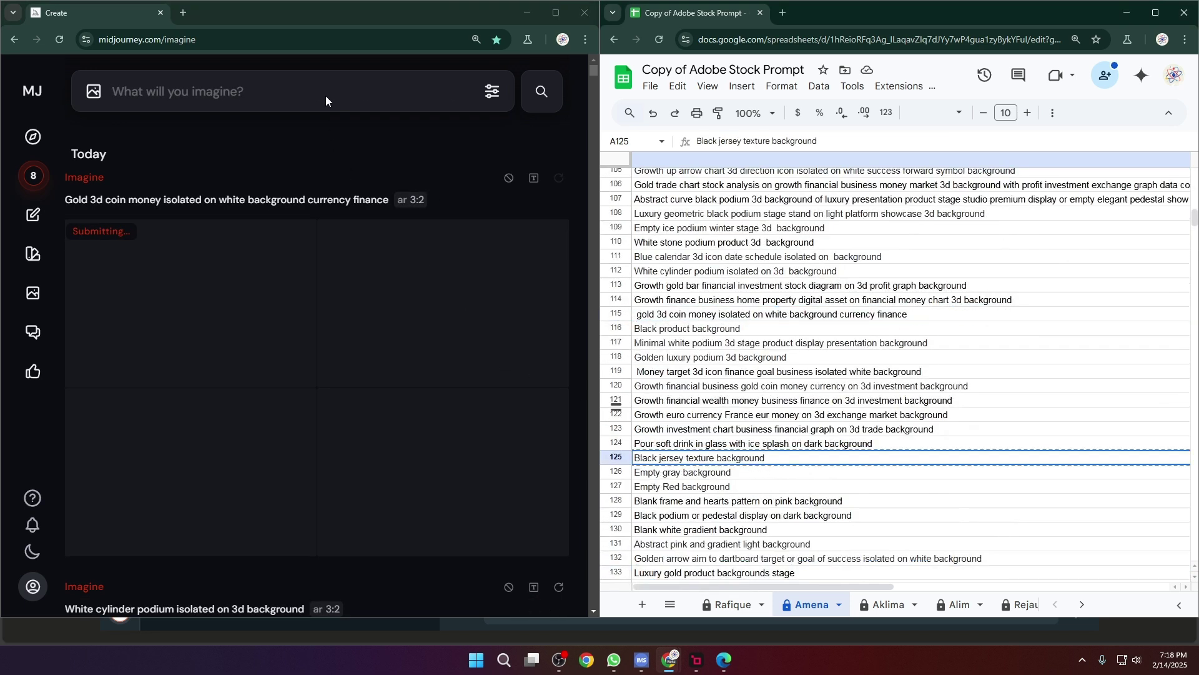
click(313, 98)
key(ctrl+v)
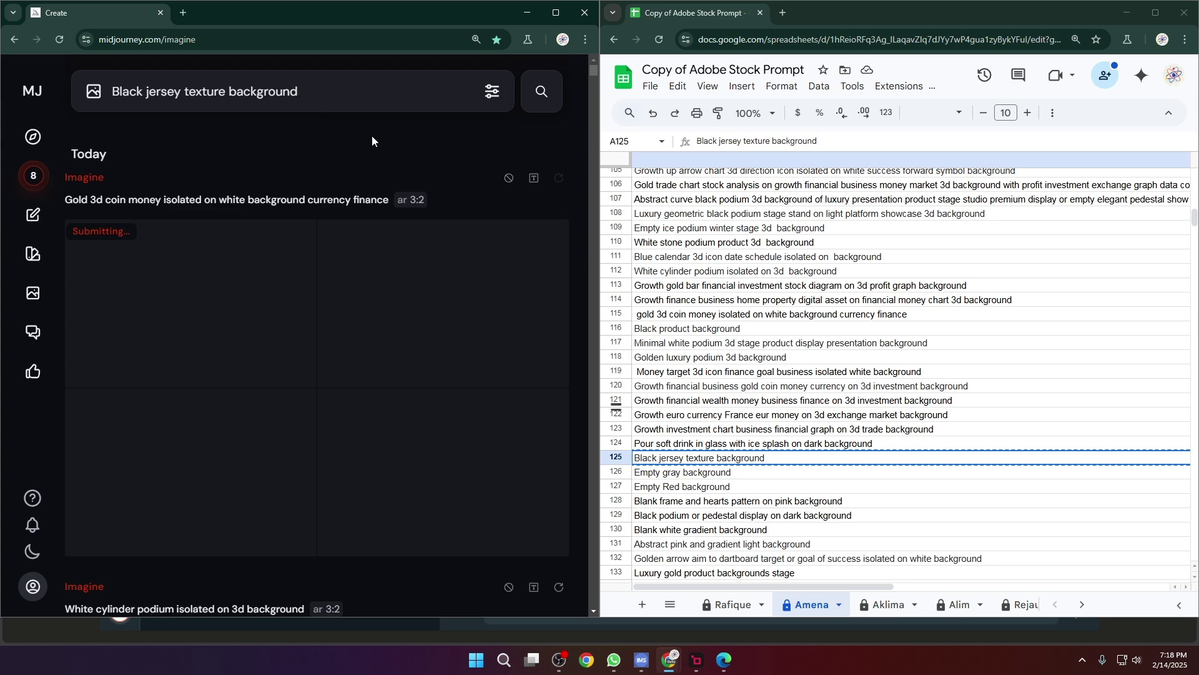
key(Return)
scroll(359, 347, down, 3)
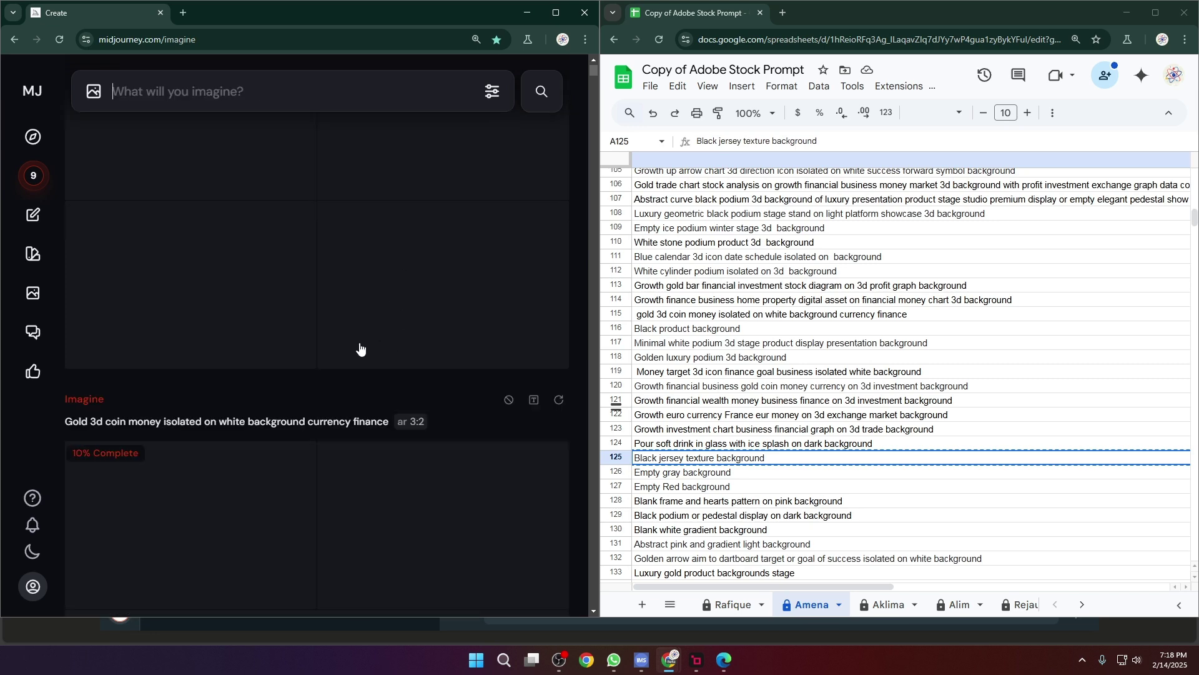
scroll(360, 348, down, 10)
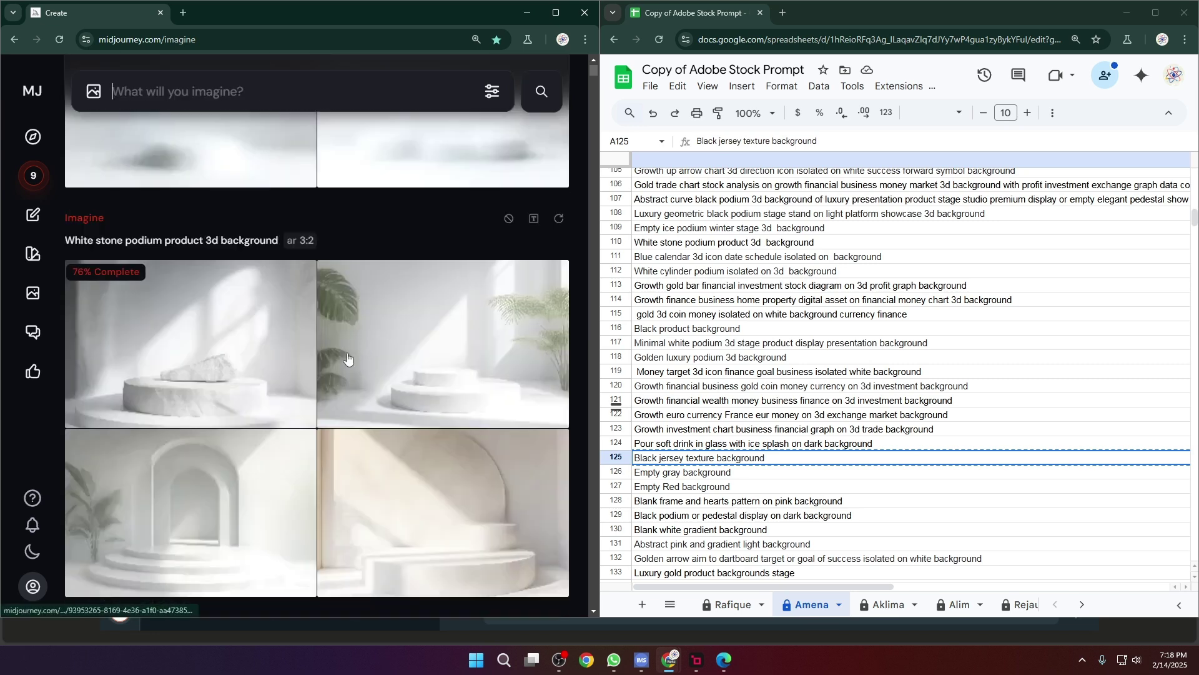
Step: Review the finished and running generations in the Create feed, and maximize the Midjourney window
scroll(386, 354, down, 4)
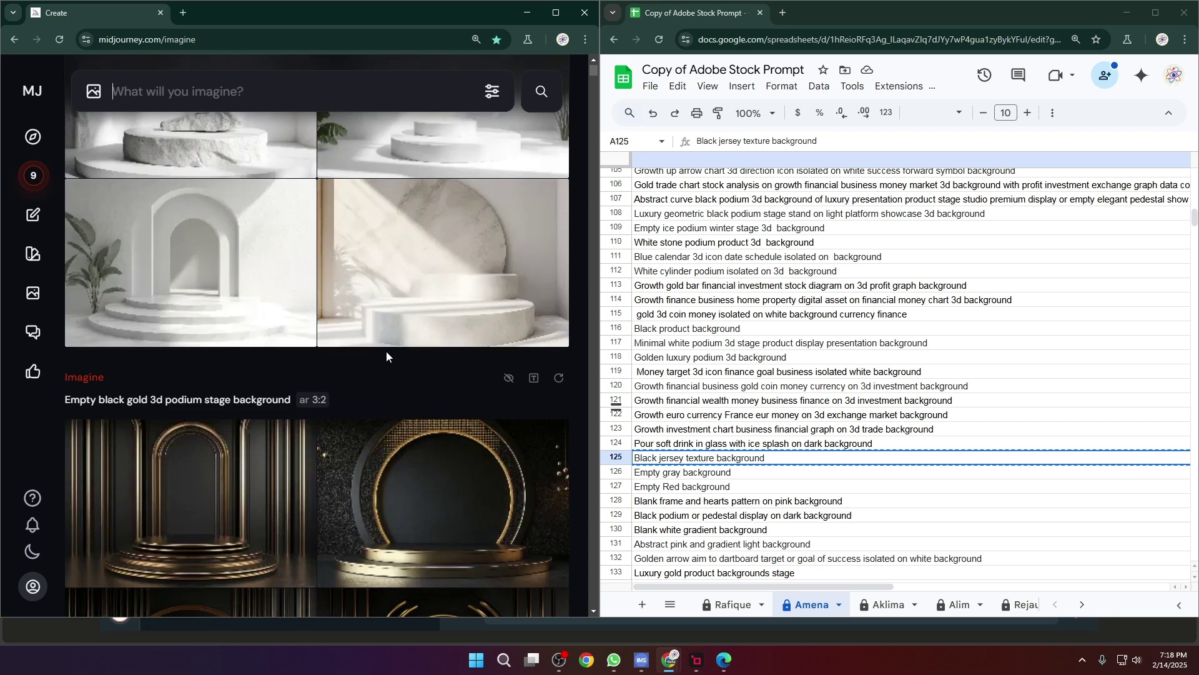
scroll(386, 351, down, 5)
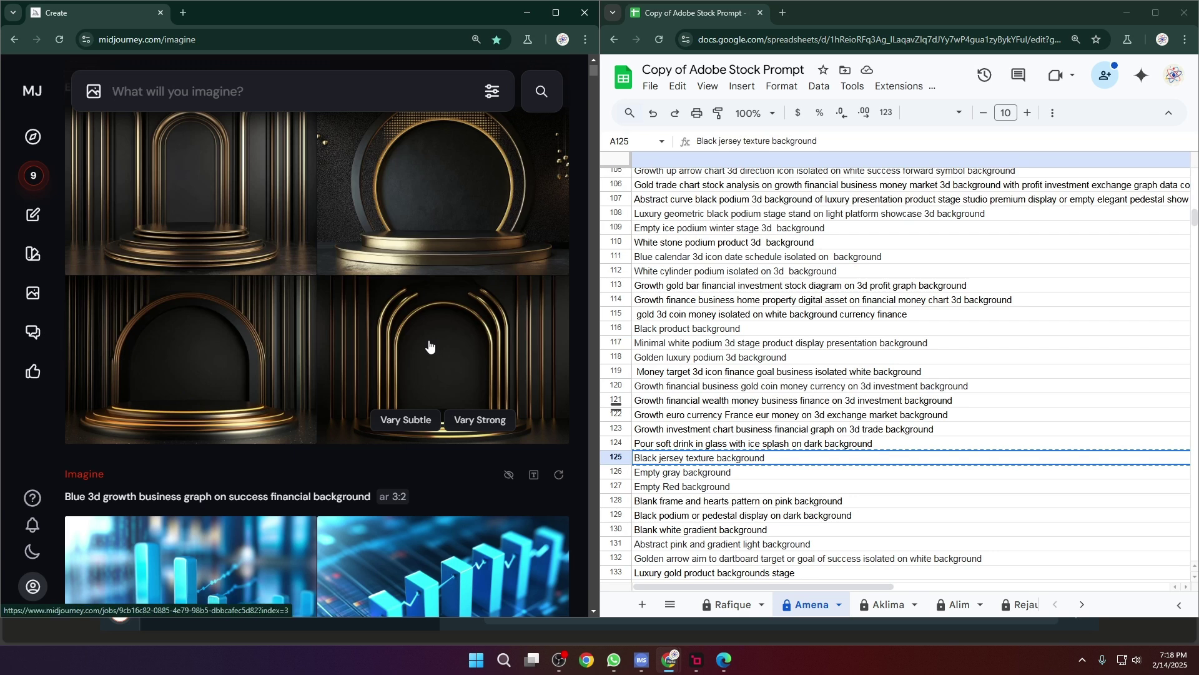
scroll(489, 359, up, 8)
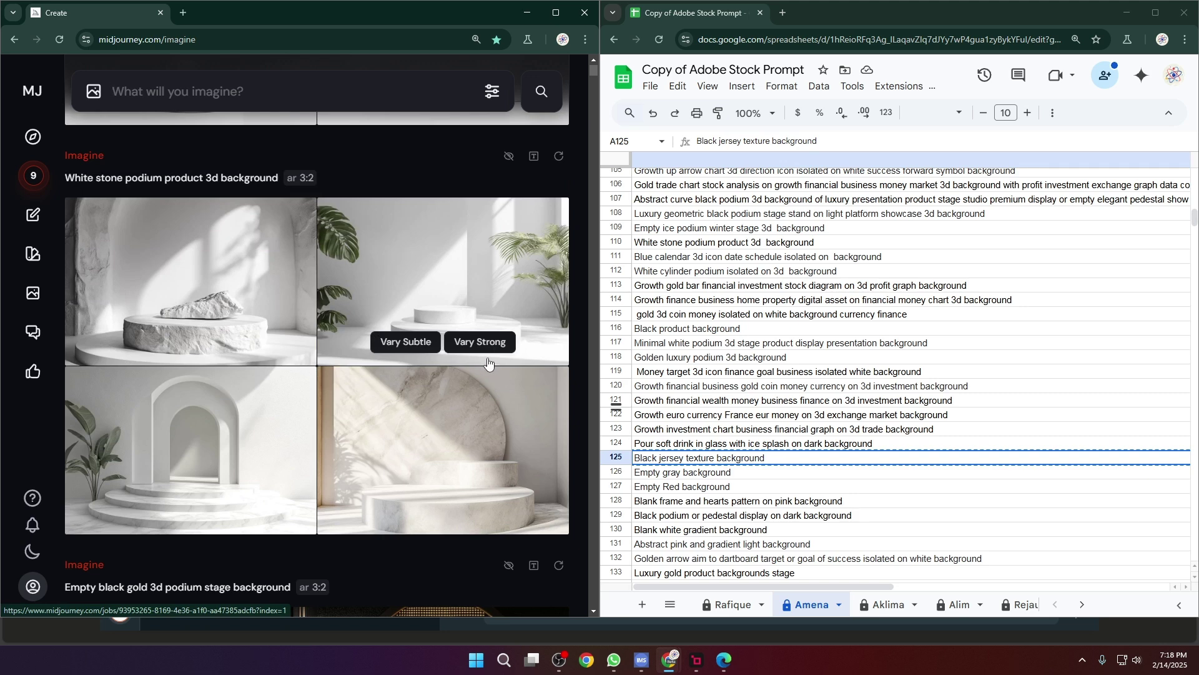
scroll(437, 375, up, 10)
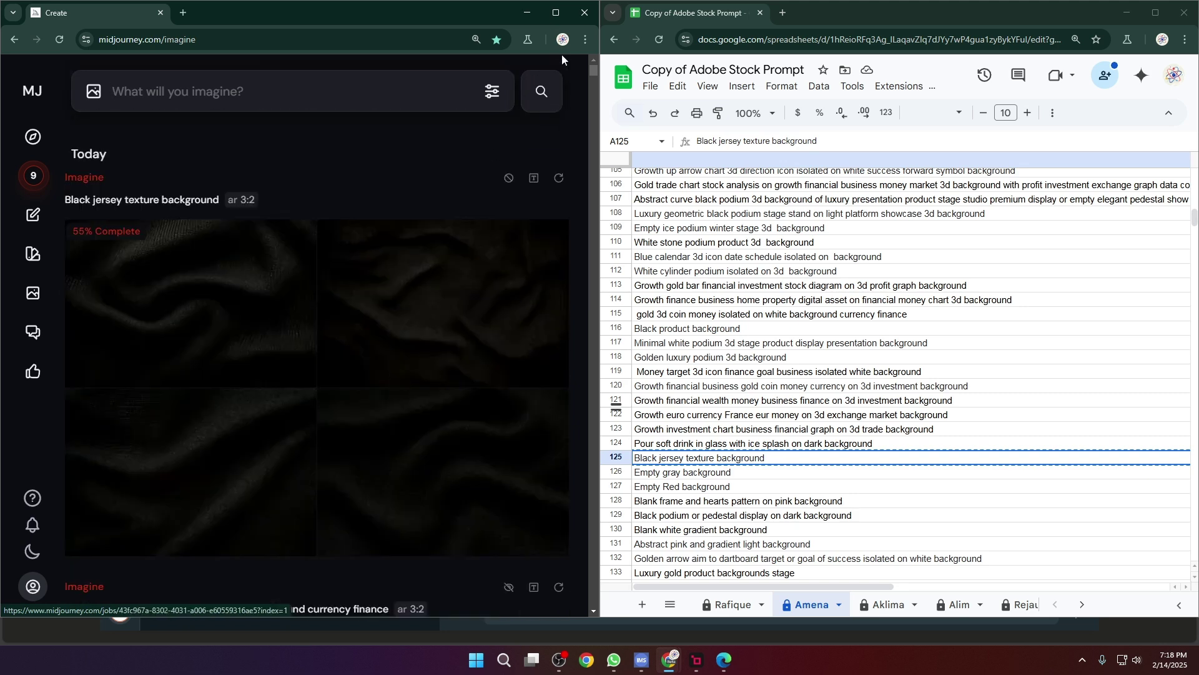
click(555, 12)
scroll(559, 362, down, 12)
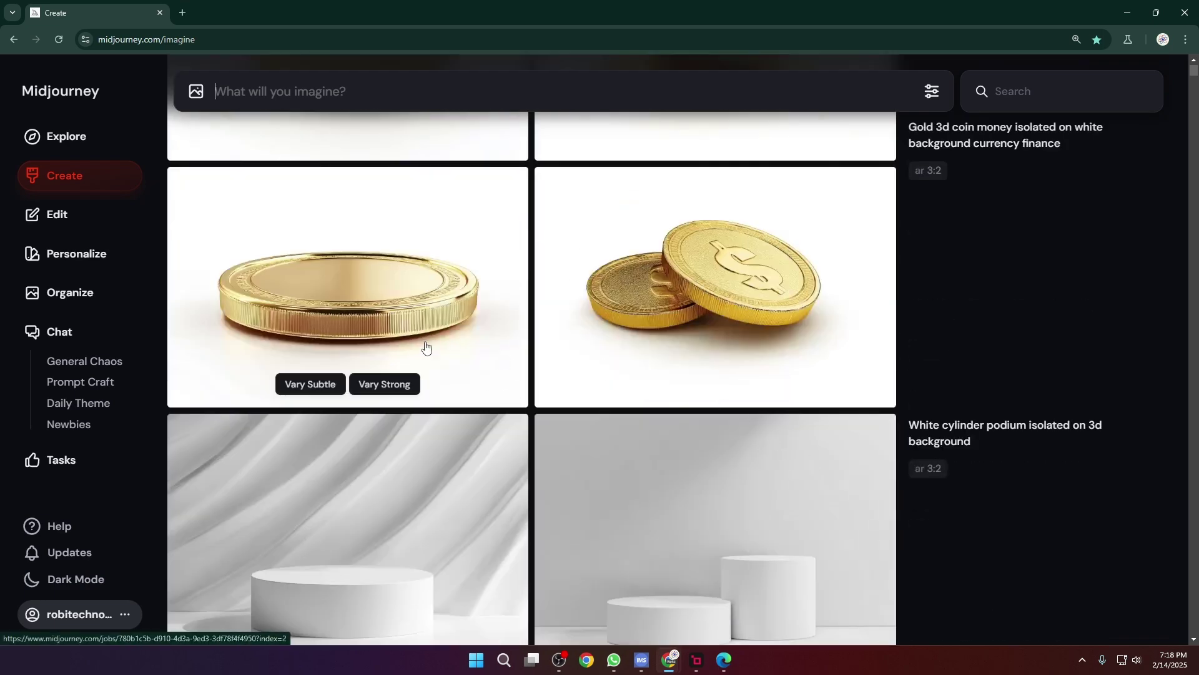
Step: Open the Organize archive, select all of today's images as a trial and clear the selection
click(99, 297)
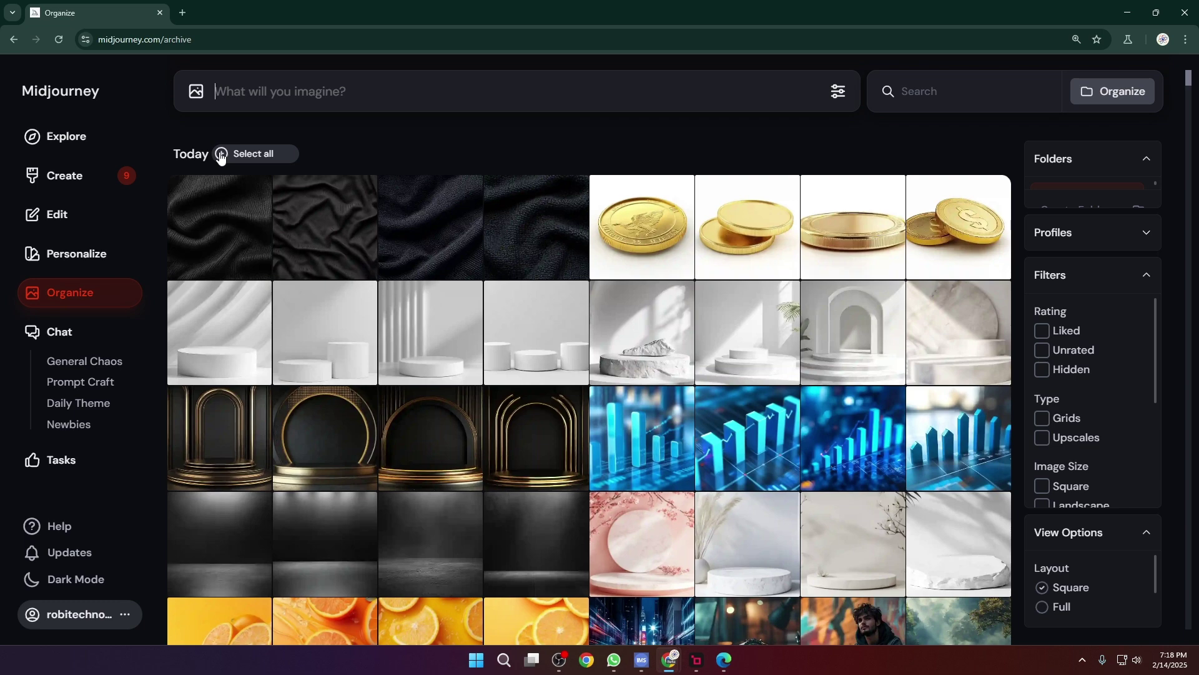
click(221, 155)
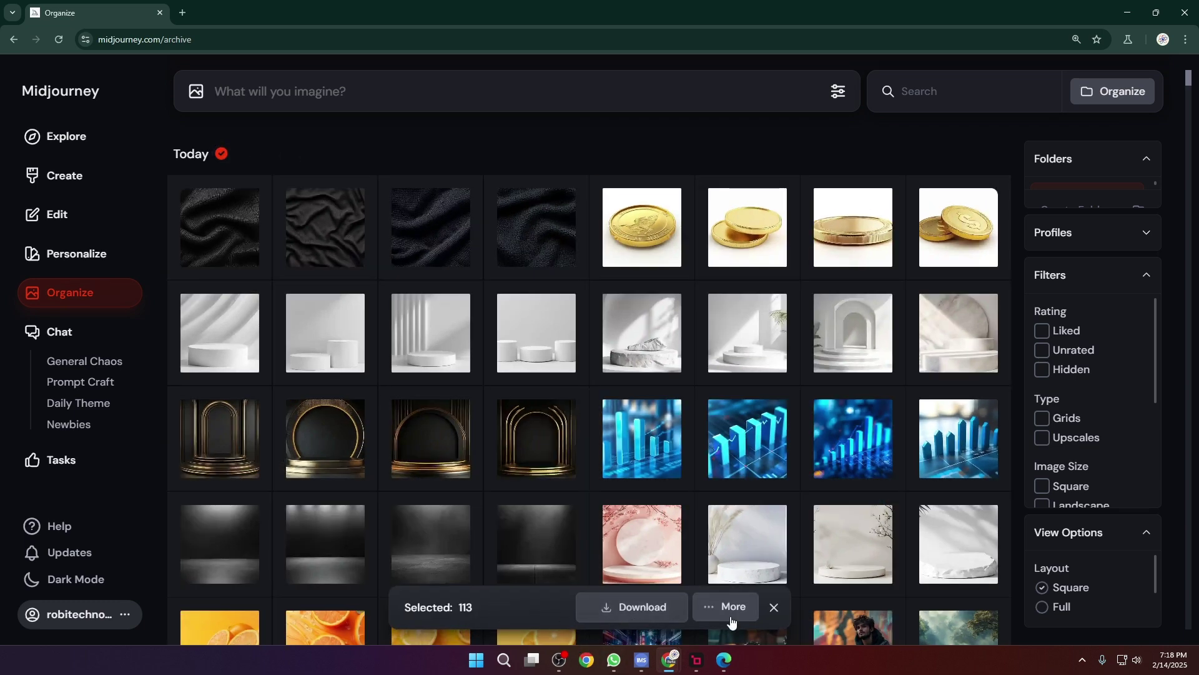
click(773, 612)
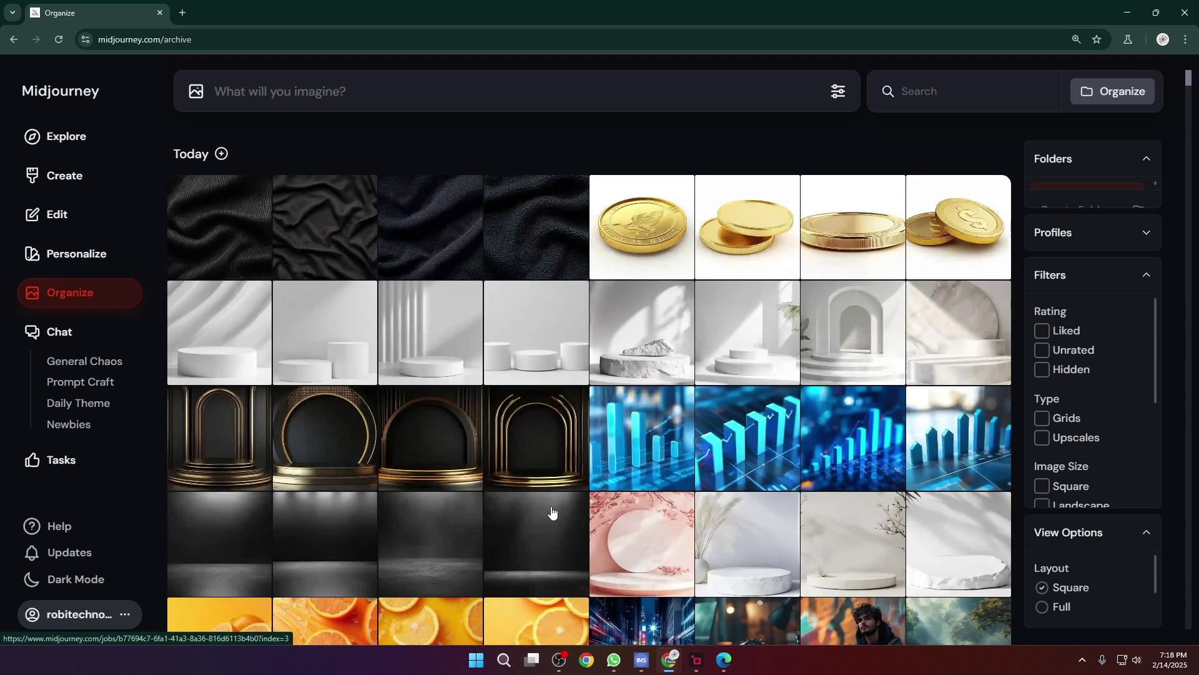
Step: Select the four black-and-gold podium images and the four black jersey texture images, and hide them from the archive
scroll(553, 512, down, 1)
drag(166, 383, 500, 392)
scroll(181, 244, up, 1)
drag(181, 244, 356, 233)
drag(159, 215, 522, 241)
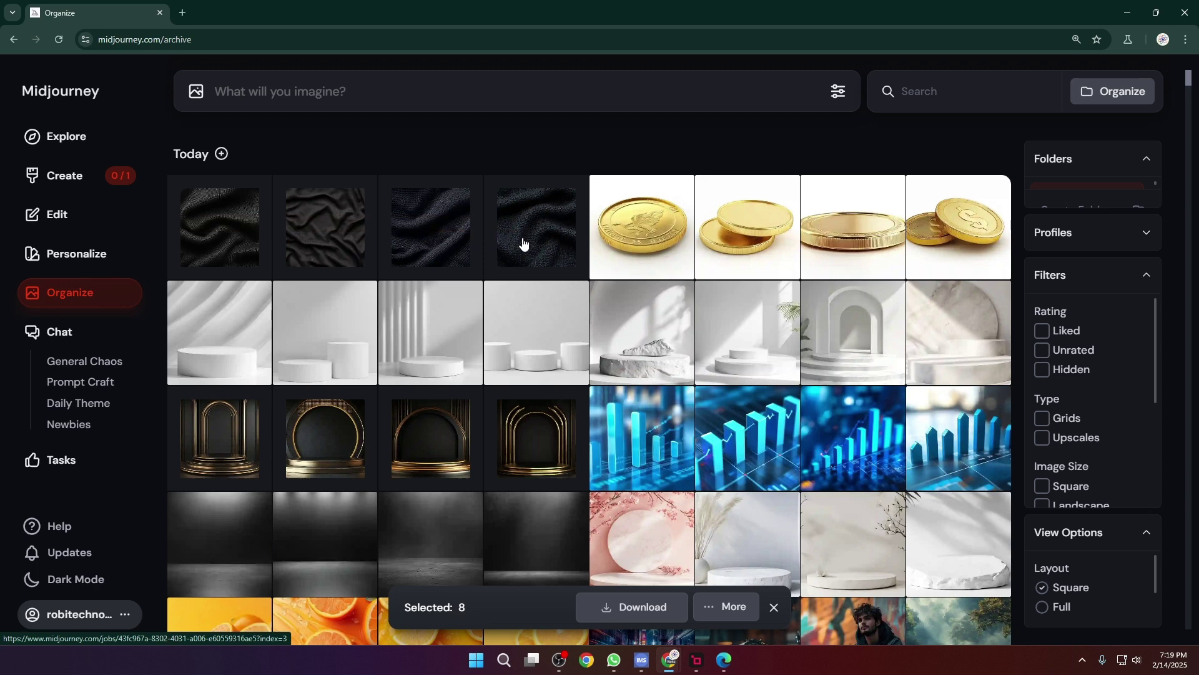
click(719, 606)
click(666, 506)
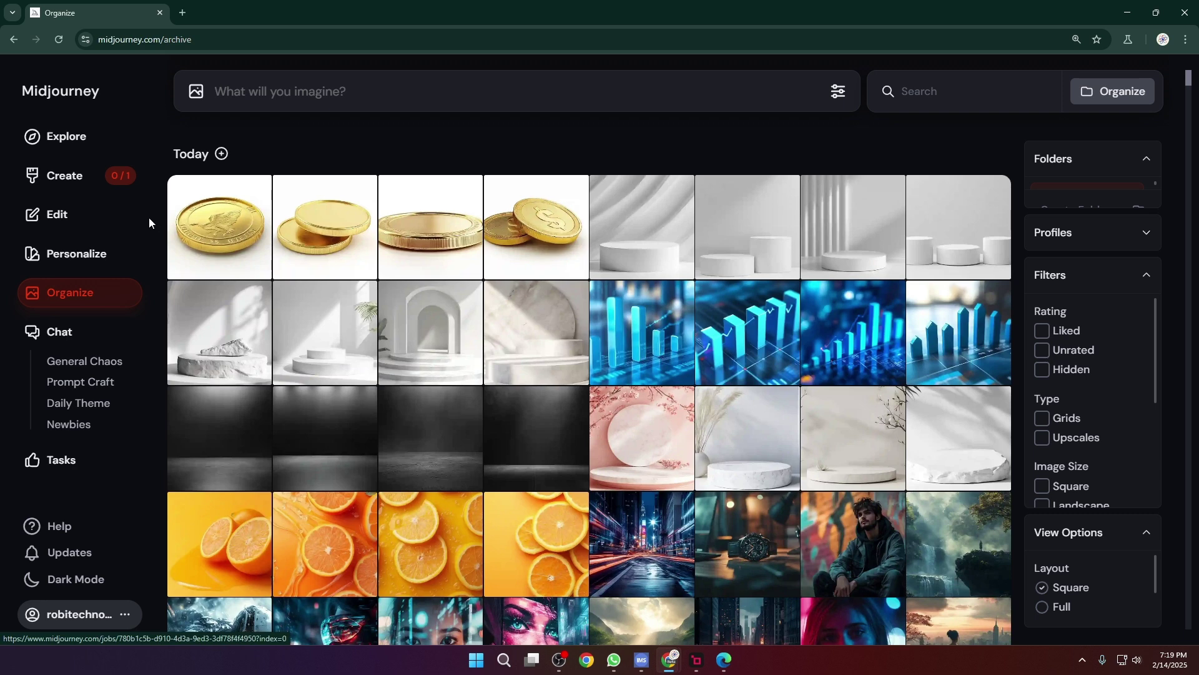
Step: Try to hide the four gold coin images, and clear the selection
drag(148, 217, 559, 227)
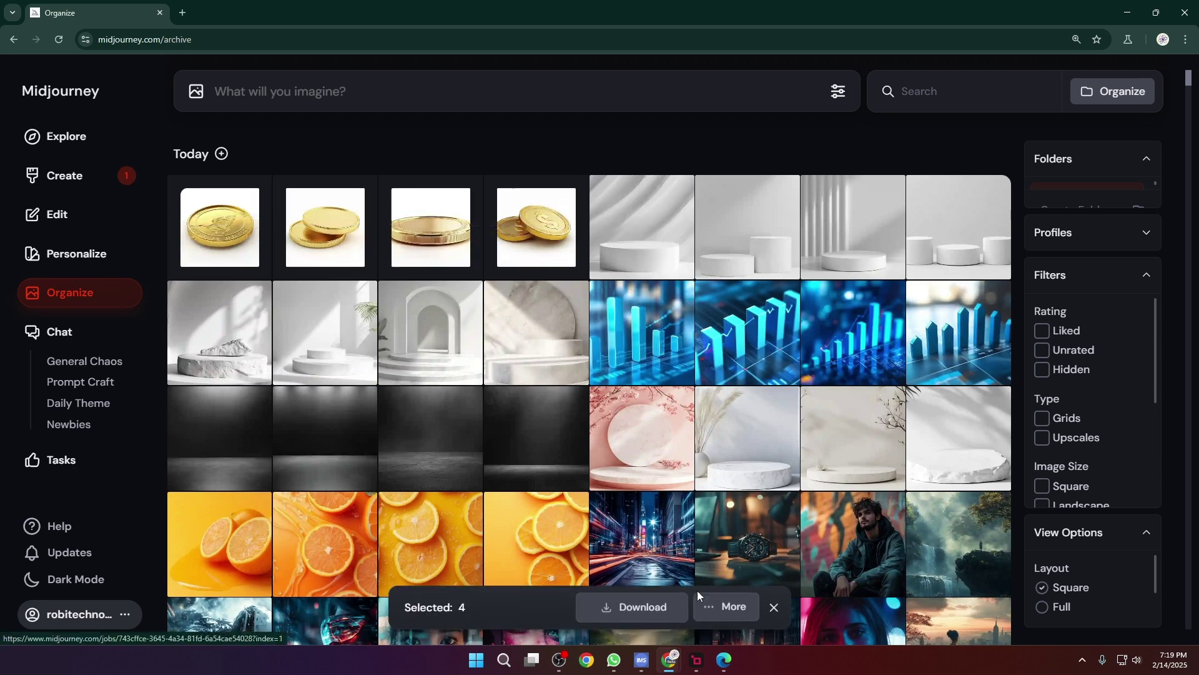
click(725, 607)
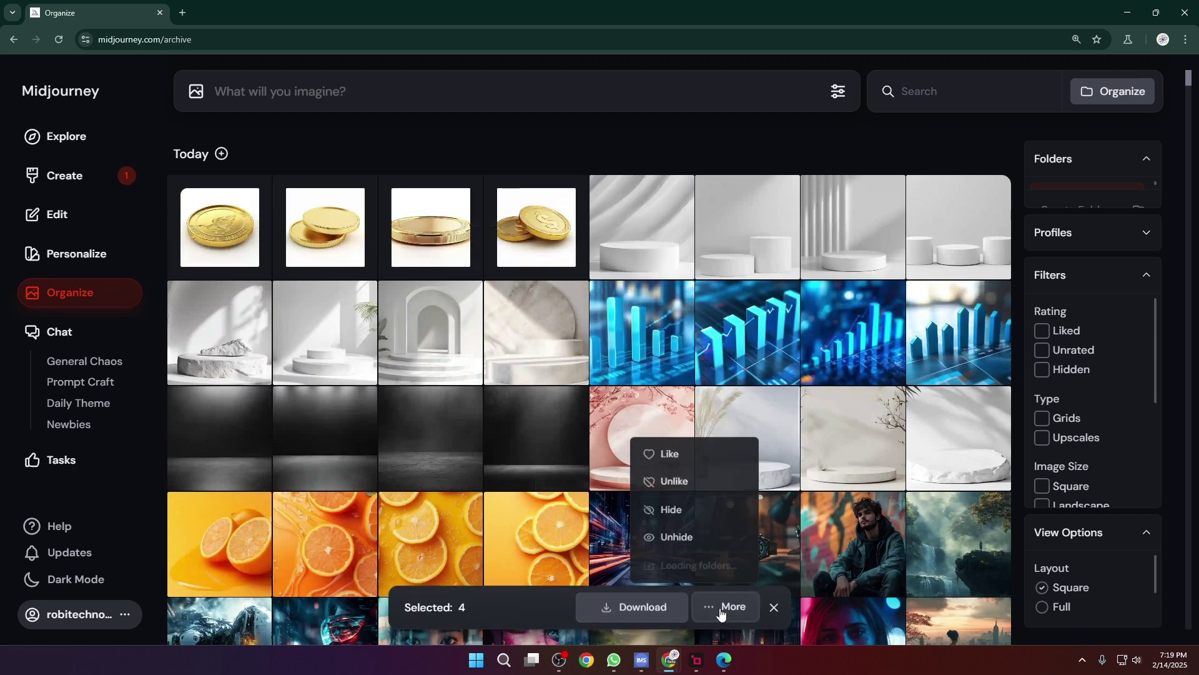
click(655, 506)
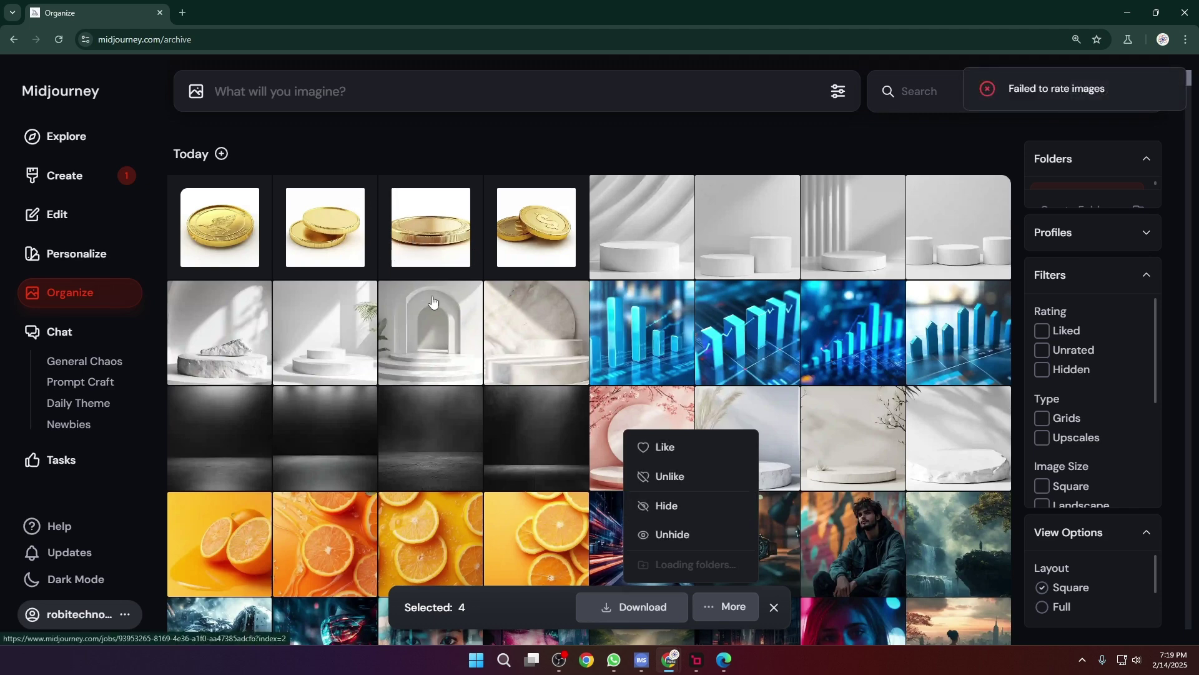
scroll(552, 347, down, 2)
scroll(552, 346, up, 2)
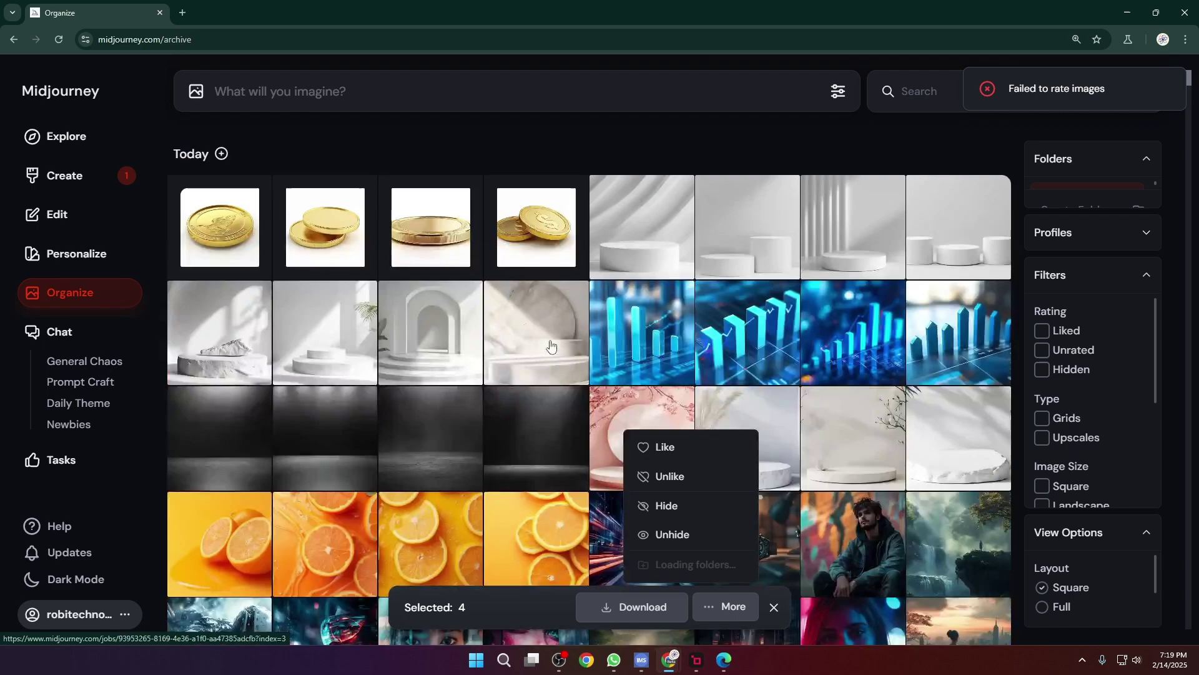
click(346, 140)
scroll(743, 293, down, 2)
scroll(743, 293, down, 10)
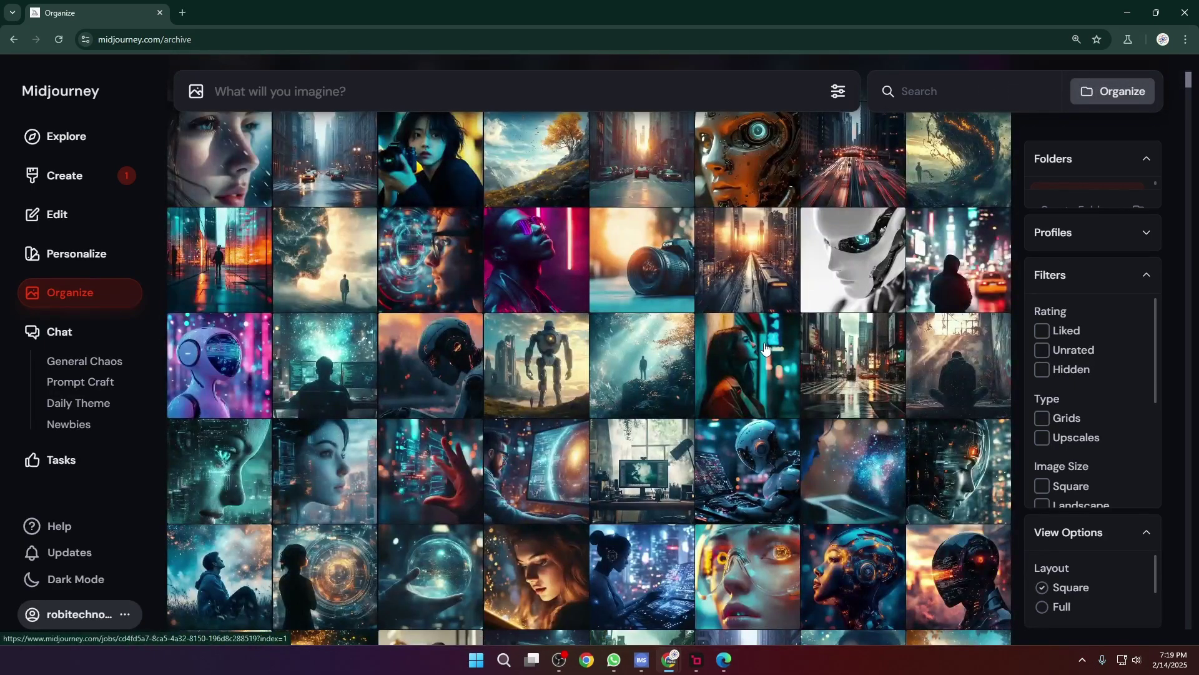
scroll(767, 349, up, 15)
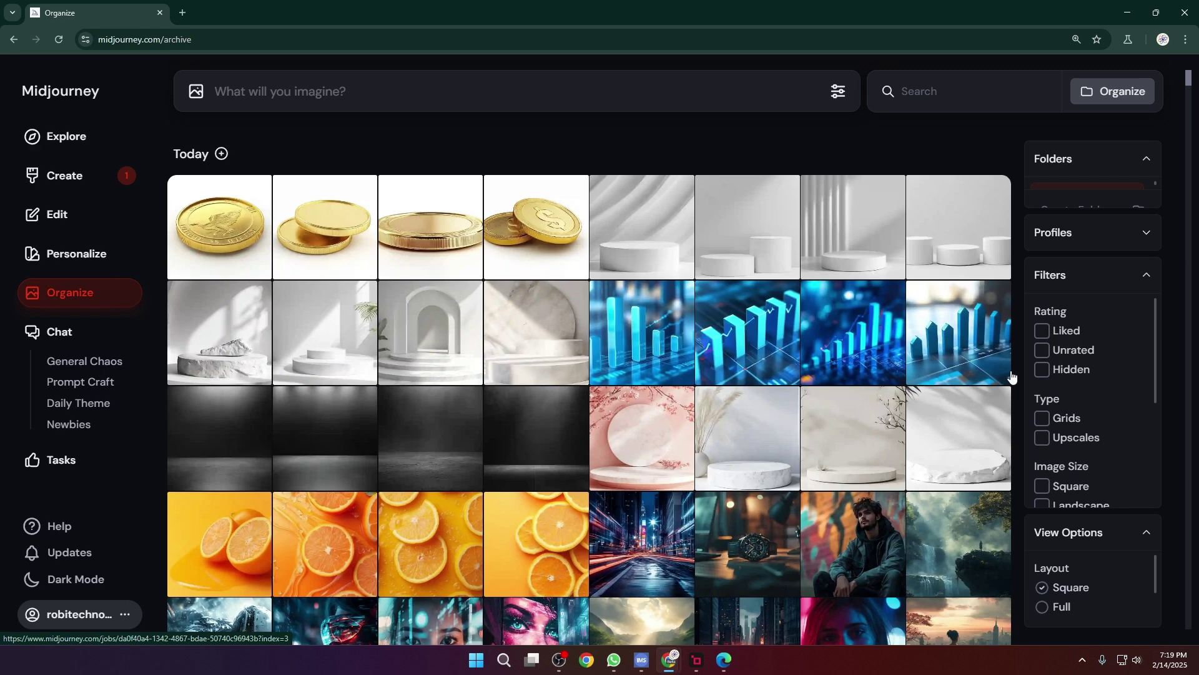
click(614, 660)
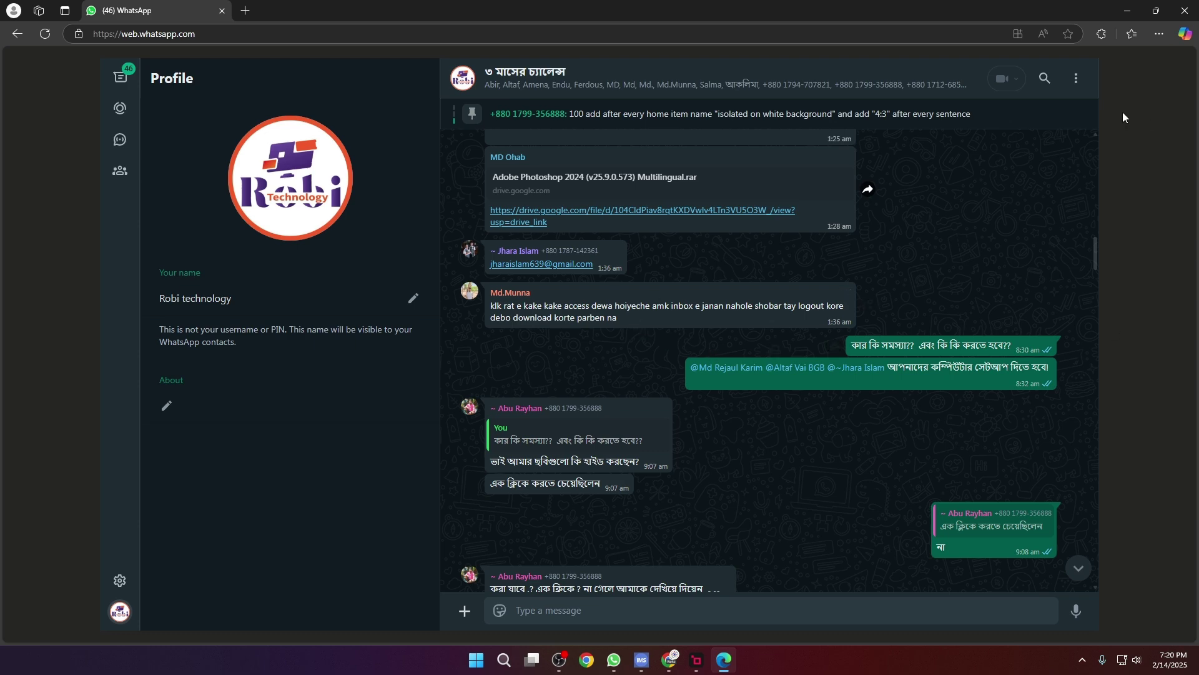
click(669, 659)
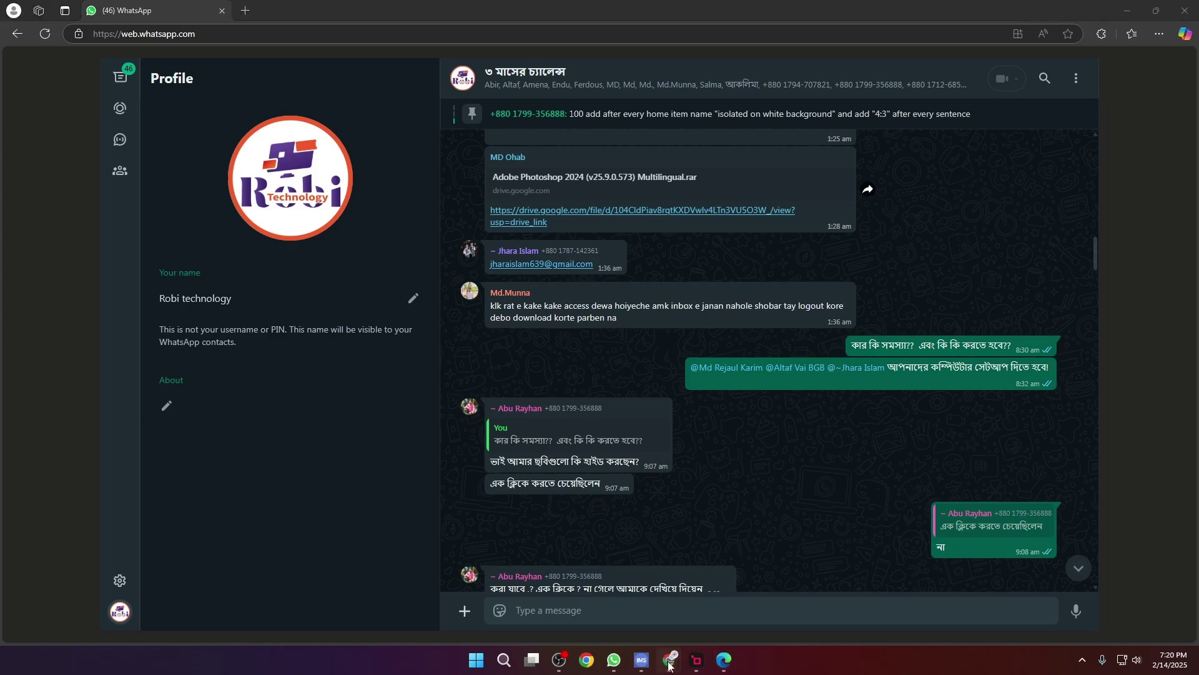
click(641, 601)
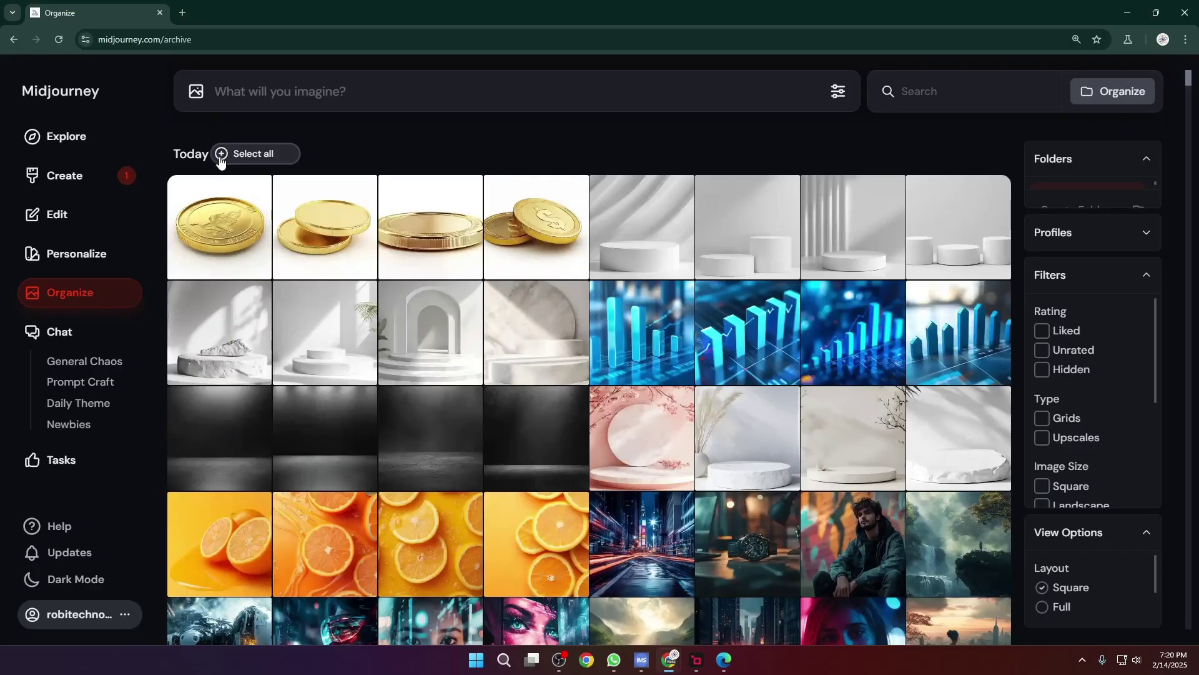
Step: Select all of today's images in the archive and minimize the open windows to reach the desktop
click(222, 154)
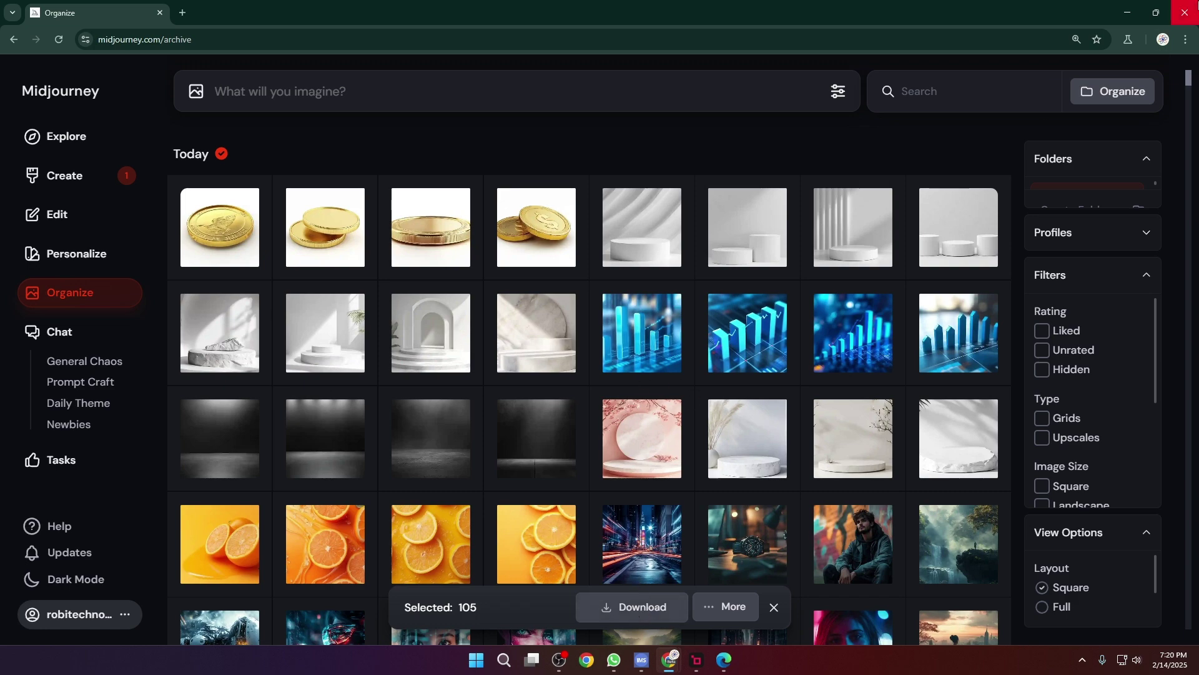
click(1127, 12)
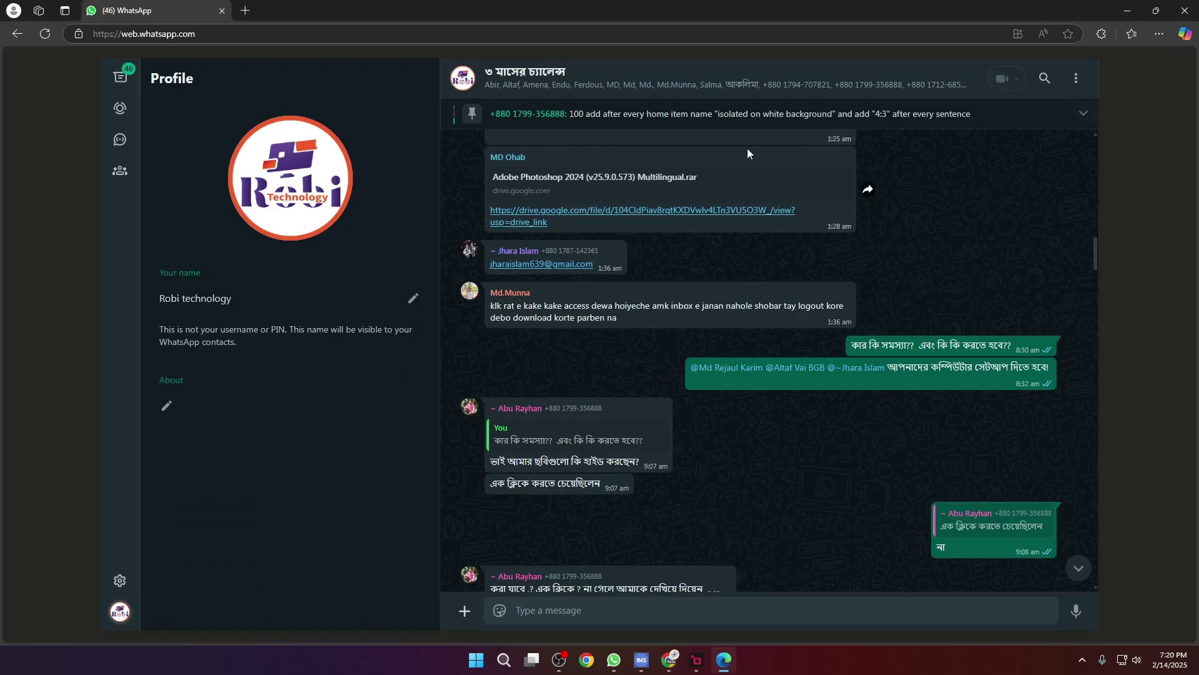
click(1127, 11)
click(1127, 11)
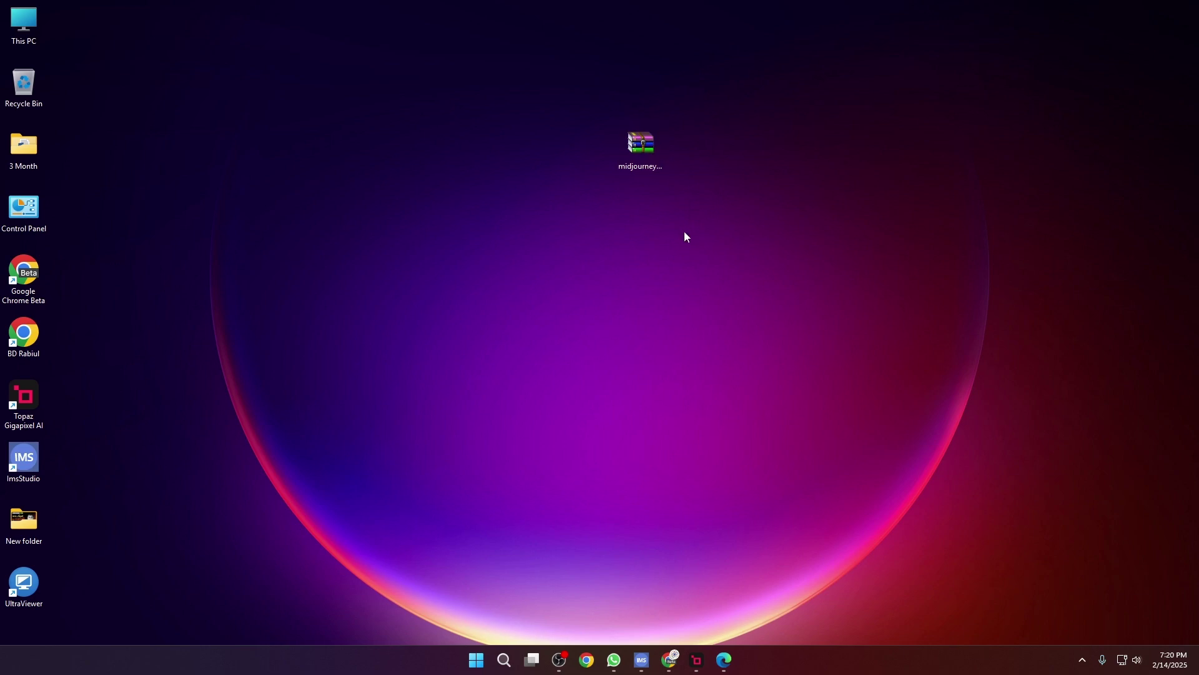
Step: Extract the archive midjourney_session_2024-11-25_[50-100] into a desktop folder of the same name
right_click(652, 149)
click(718, 362)
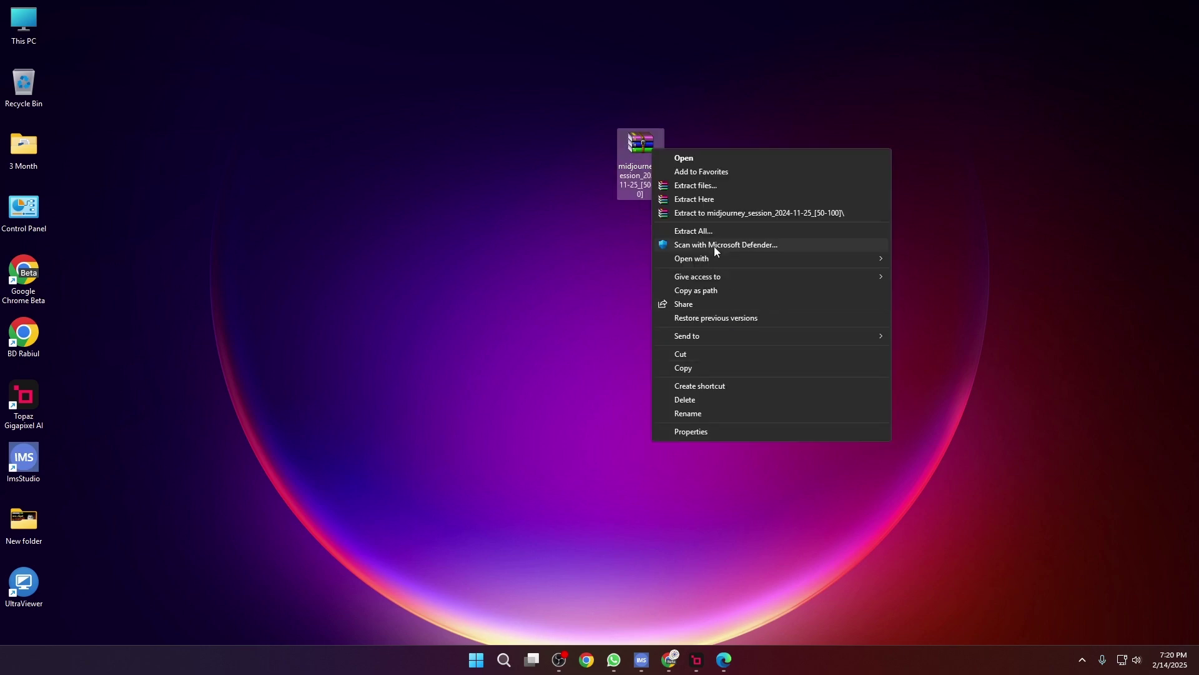
click(703, 186)
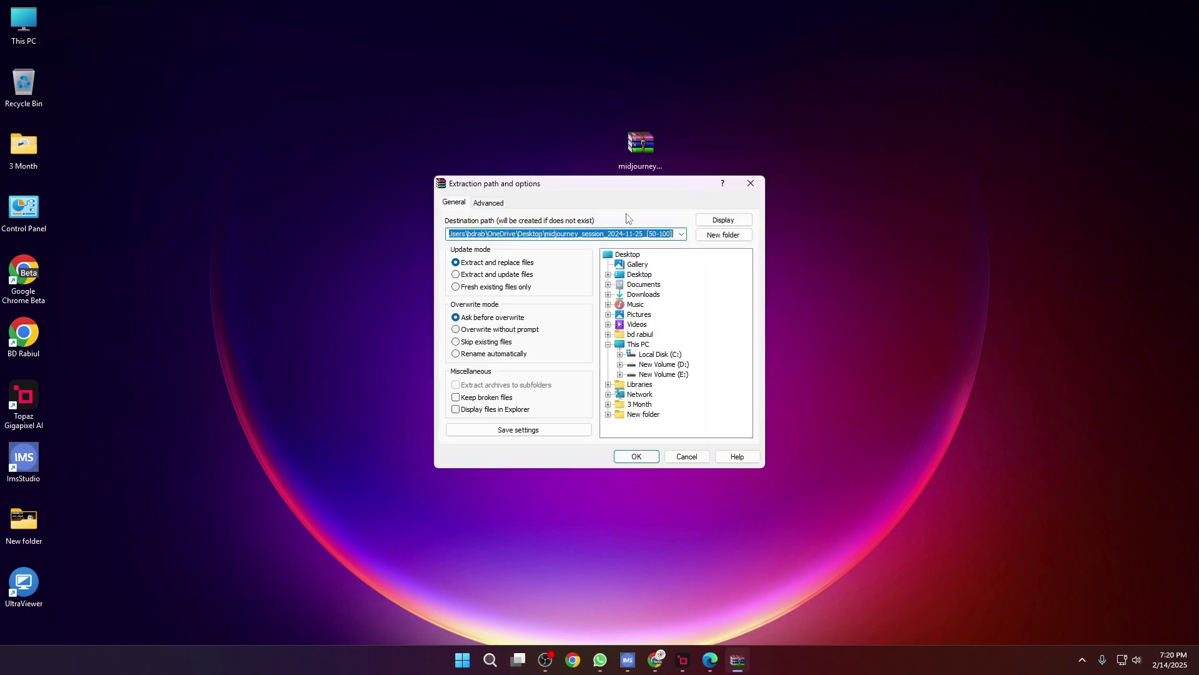
click(644, 456)
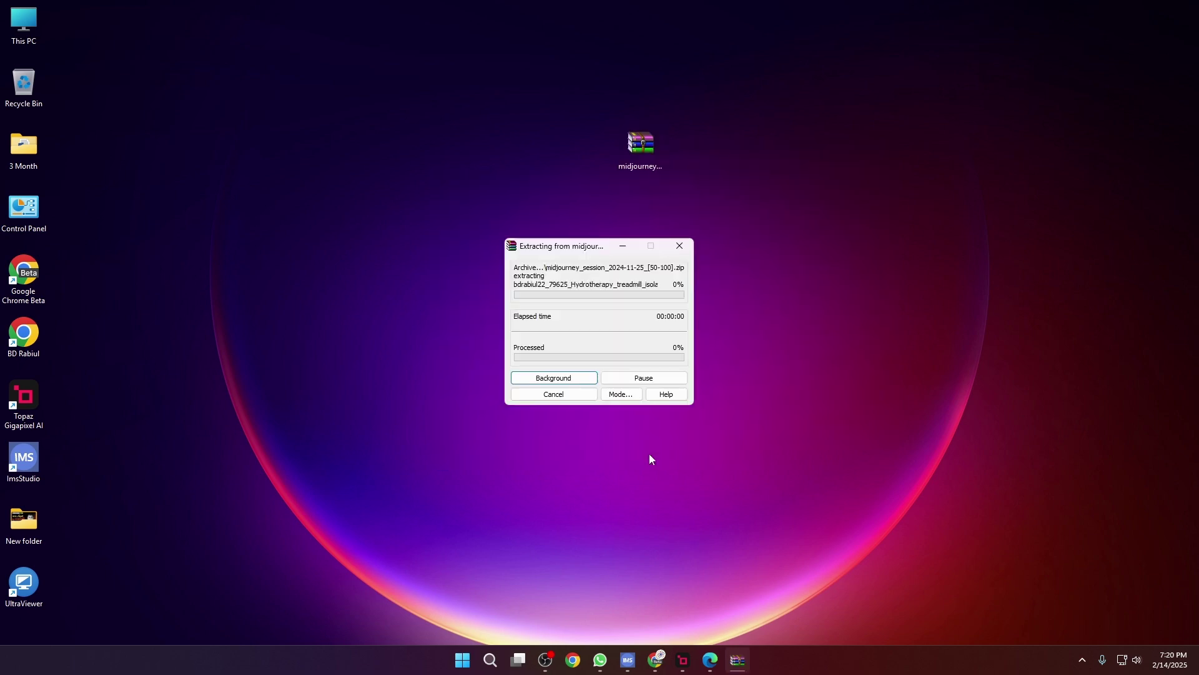
click(778, 354)
Step: Delete the original midjourney session archive and move the extracted folder to an empty area of the desktop
drag(706, 267, 527, 92)
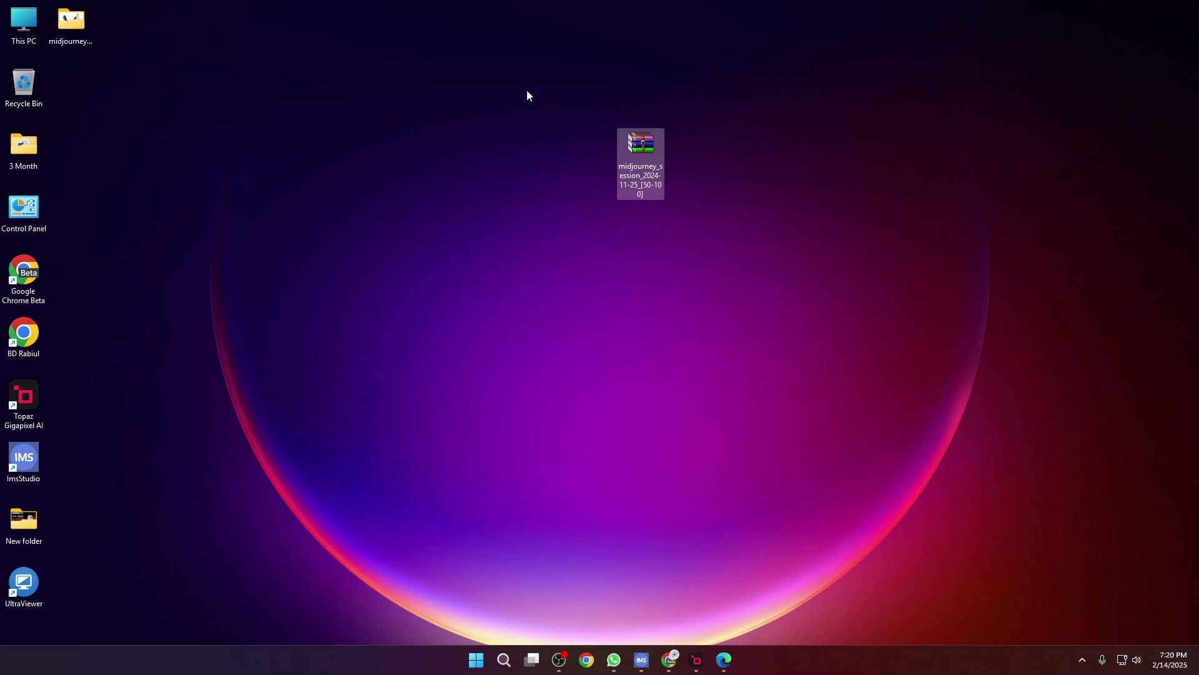
key(Delete)
click(70, 34)
drag(70, 34, 402, 160)
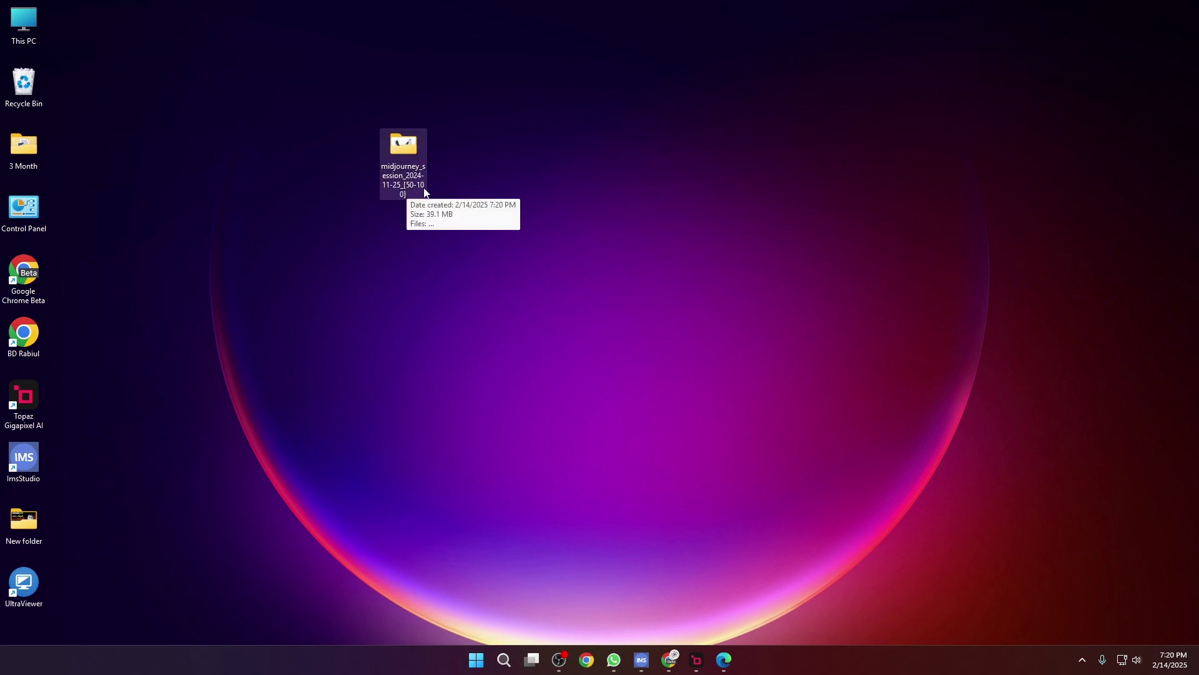
Step: Move two PCR machine images and two physiotherapy ultrasound machine images from the extracted folder to the desktop, and close the folder
double_click(410, 142)
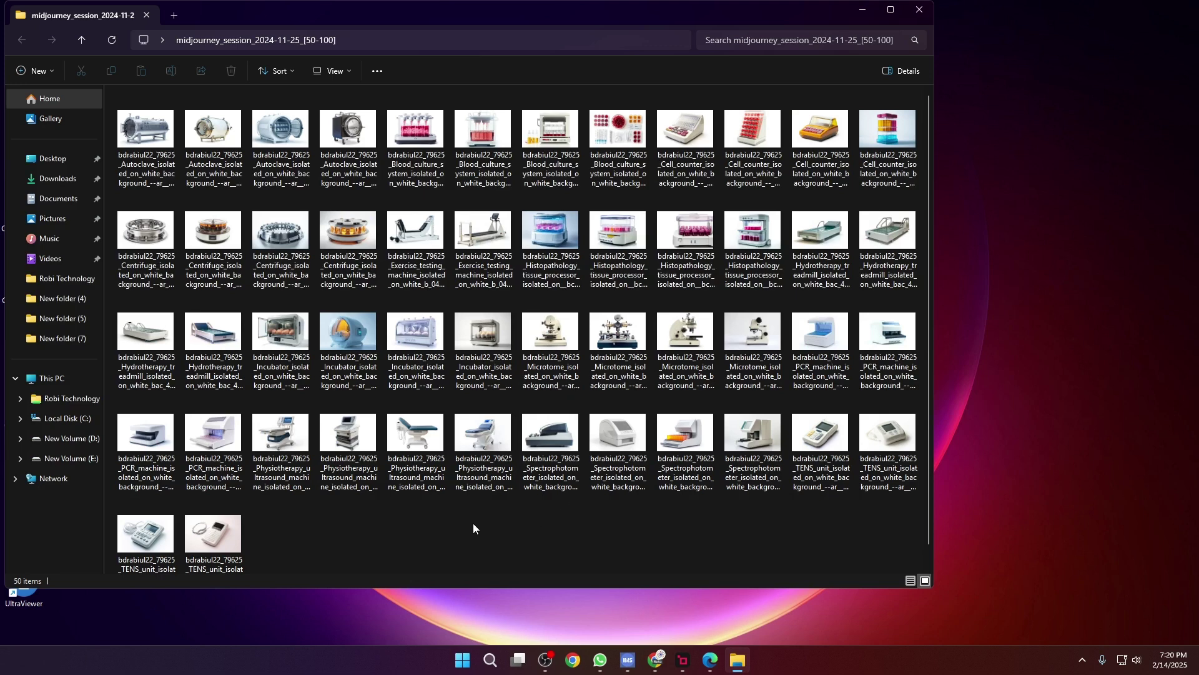
click(149, 441)
shift+click(340, 452)
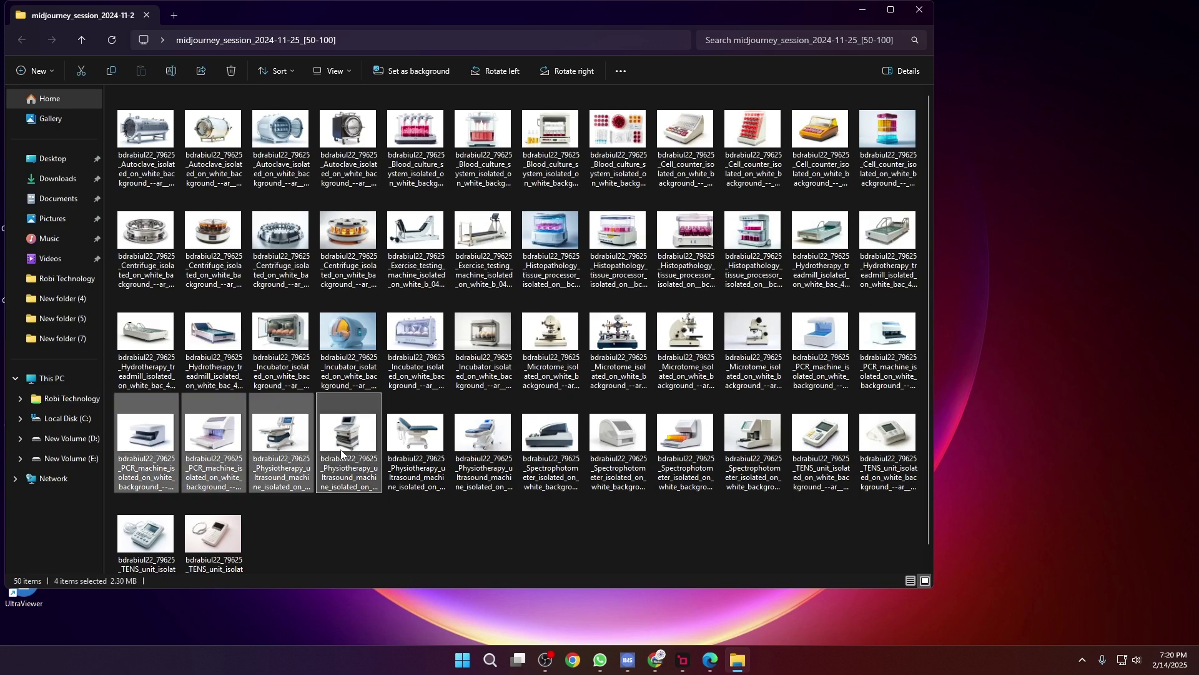
drag(173, 448, 1097, 337)
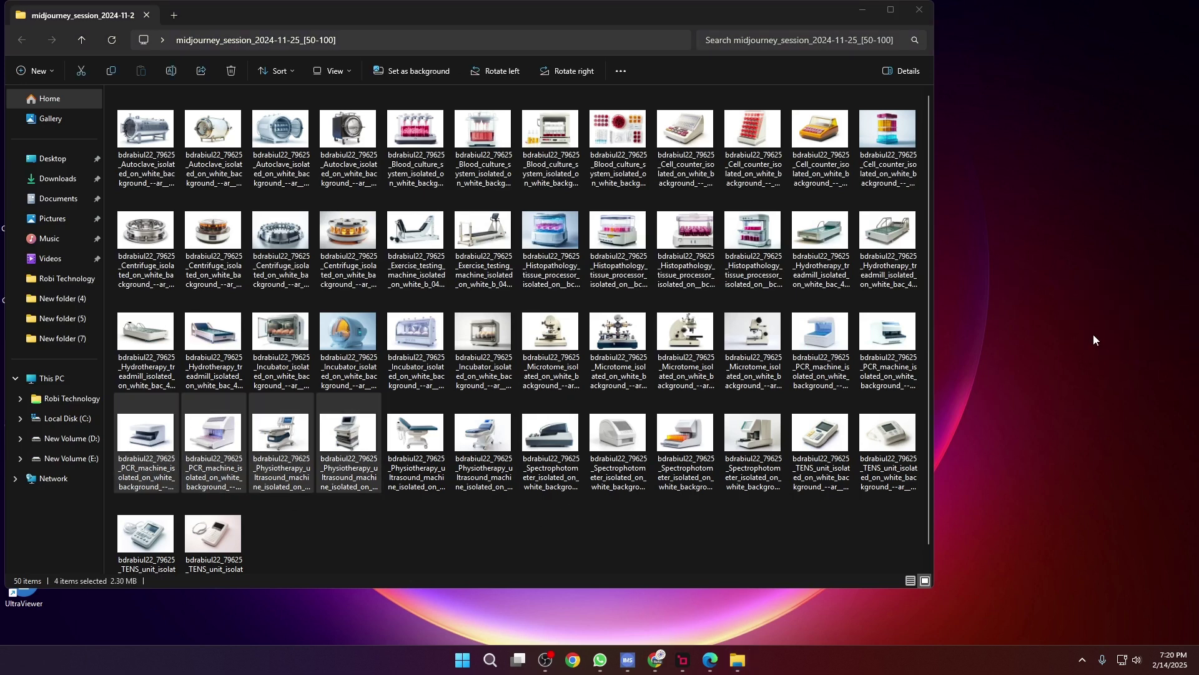
click(918, 9)
Step: Delete the extracted midjourney session folder, undo the deletion and refresh the desktop
click(612, 313)
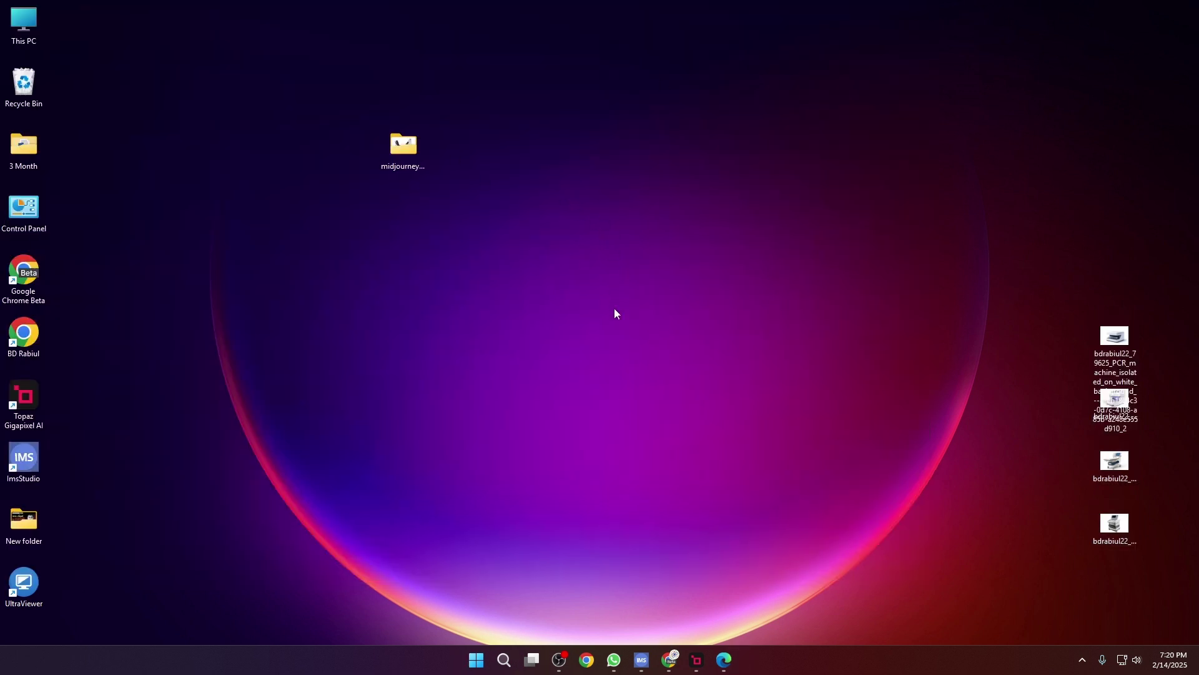
drag(471, 225, 331, 110)
click(661, 313)
key(ctrl+z)
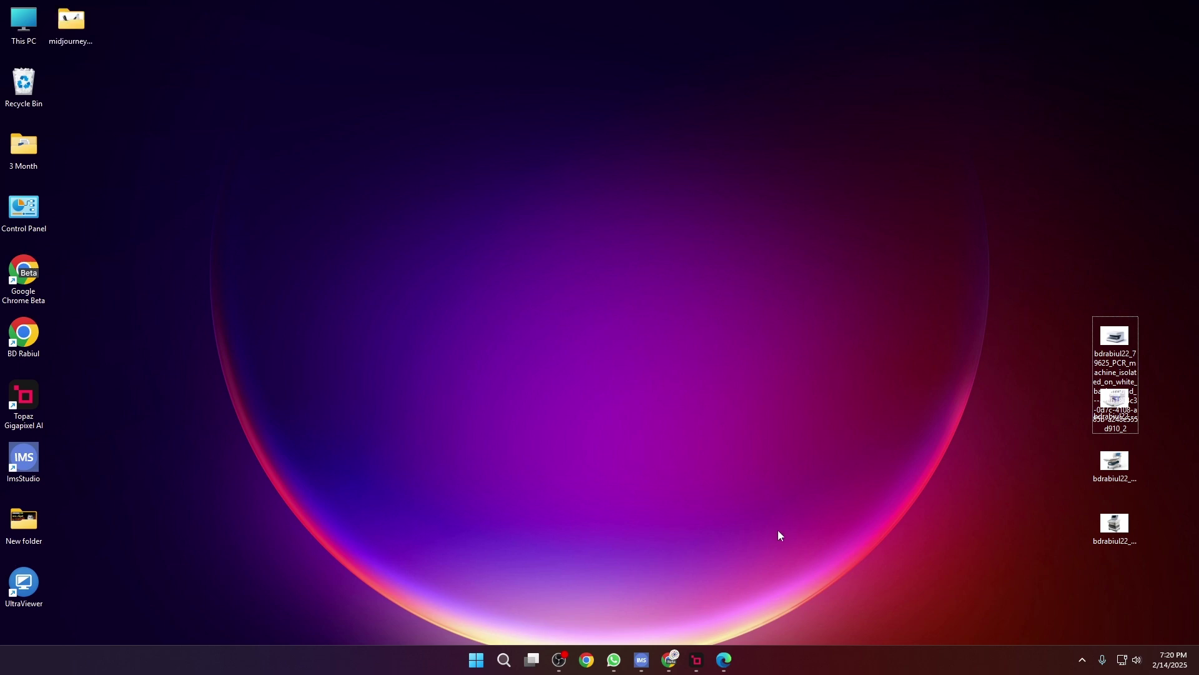
right_click(892, 329)
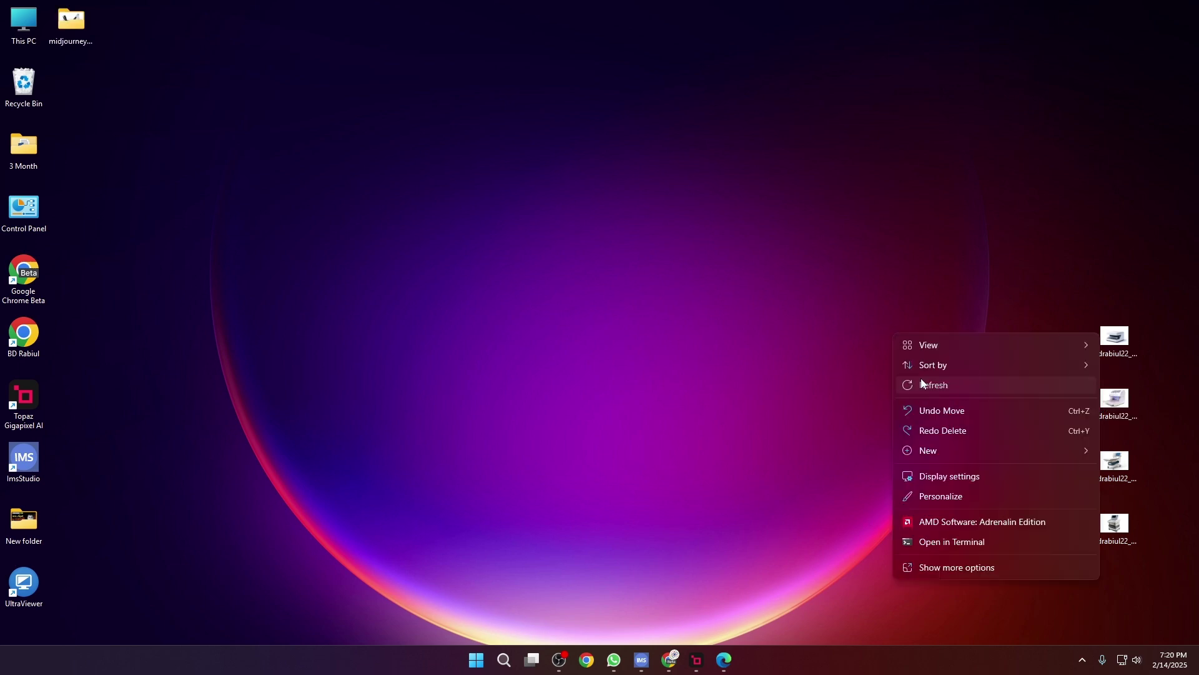
click(923, 383)
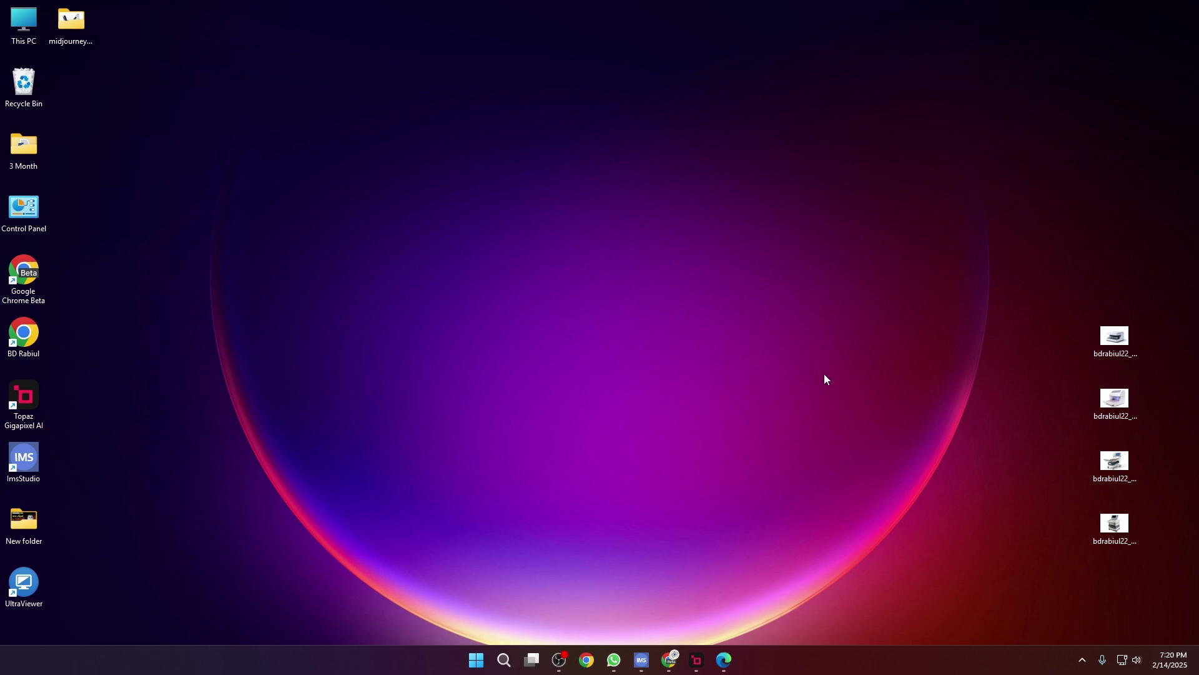
Step: Switch to Topaz Gigapixel AI and load the two PCR machine and two physiotherapy ultrasound machine images from the desktop
click(695, 660)
click(523, 406)
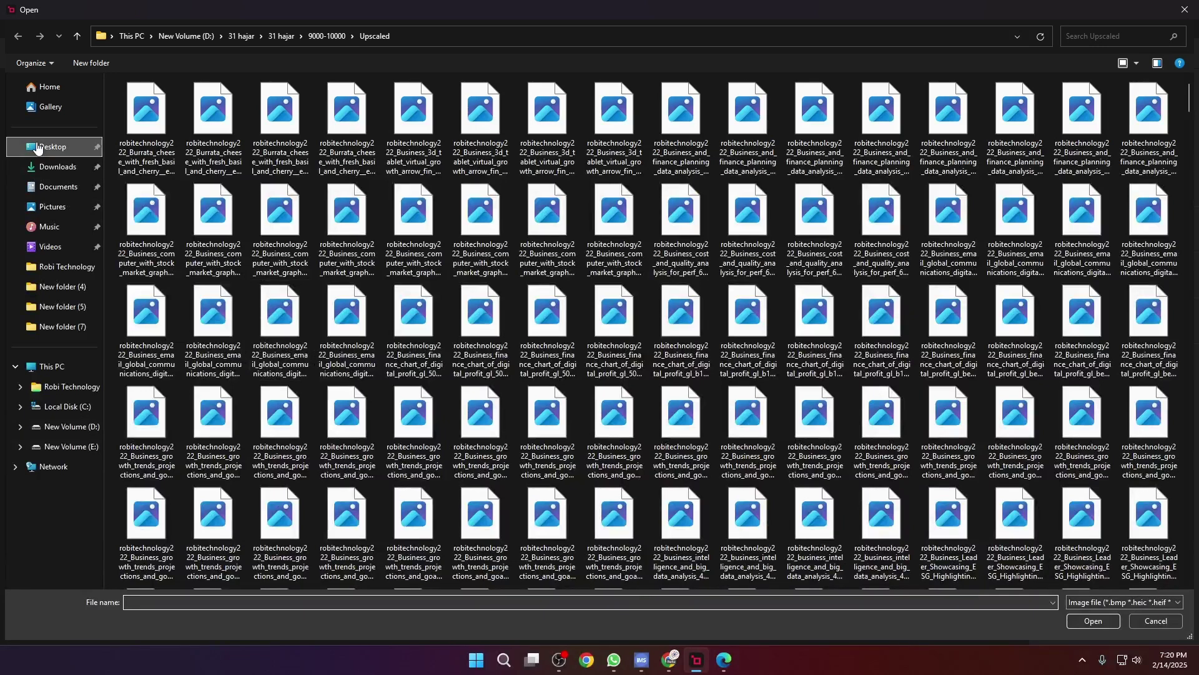
click(52, 147)
drag(706, 173, 322, 106)
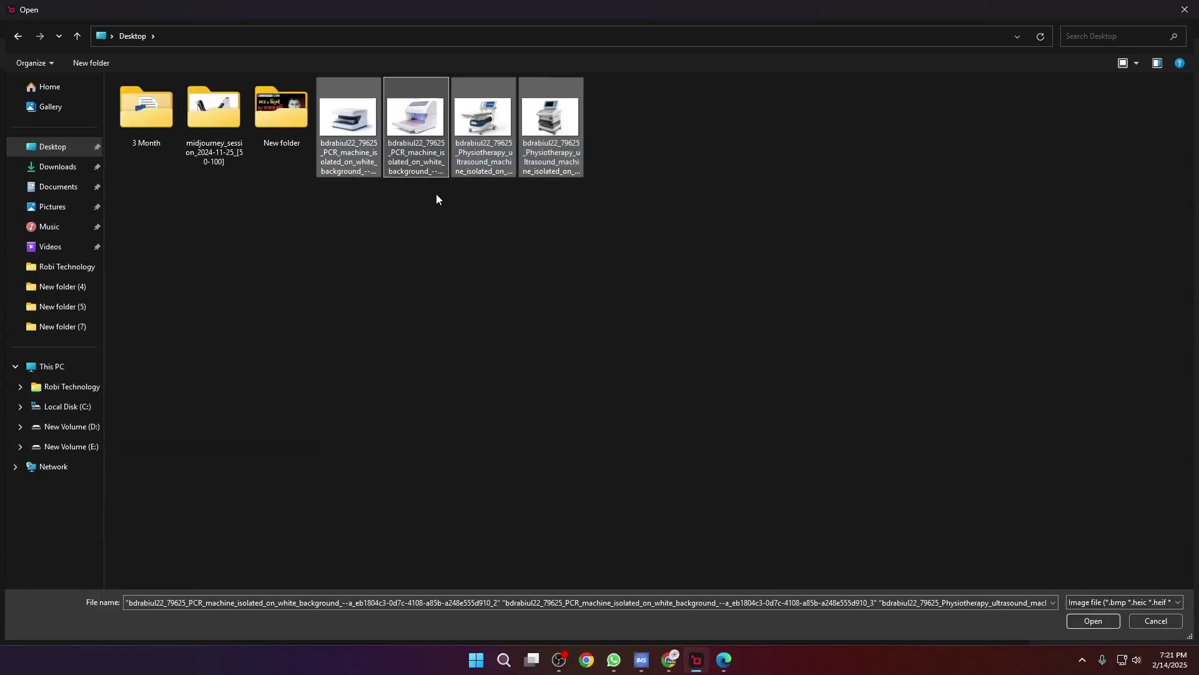
click(1092, 621)
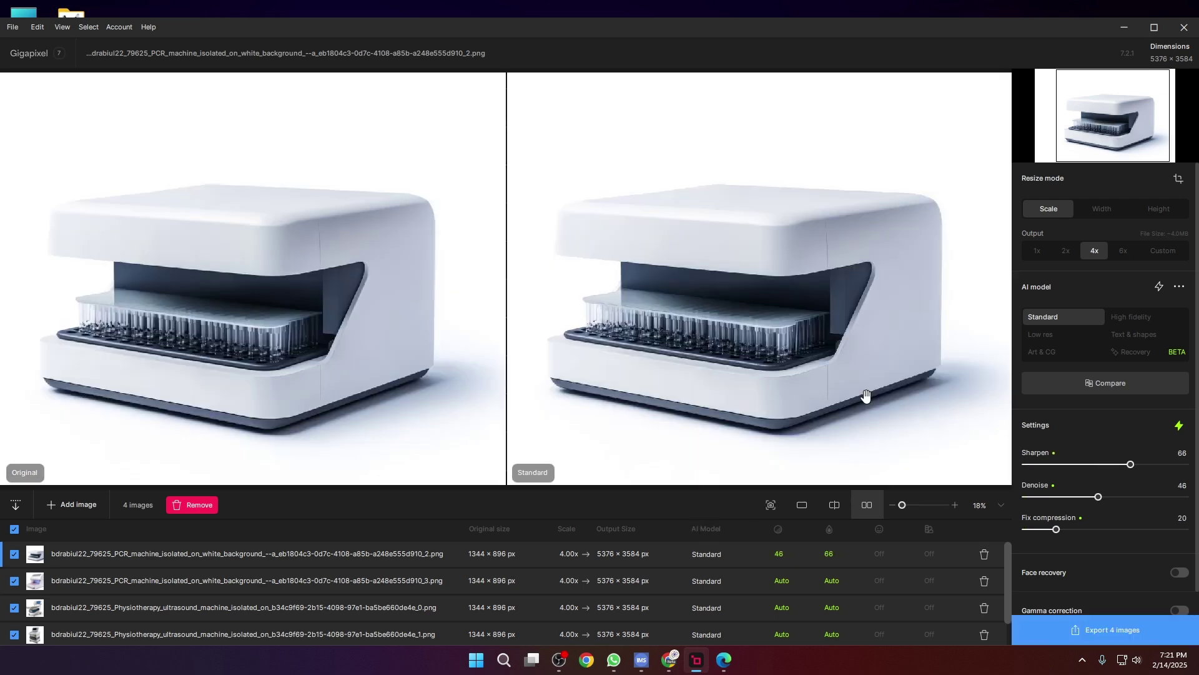
Step: Export the four loaded images into a newly created folder on the desktop
click(1082, 628)
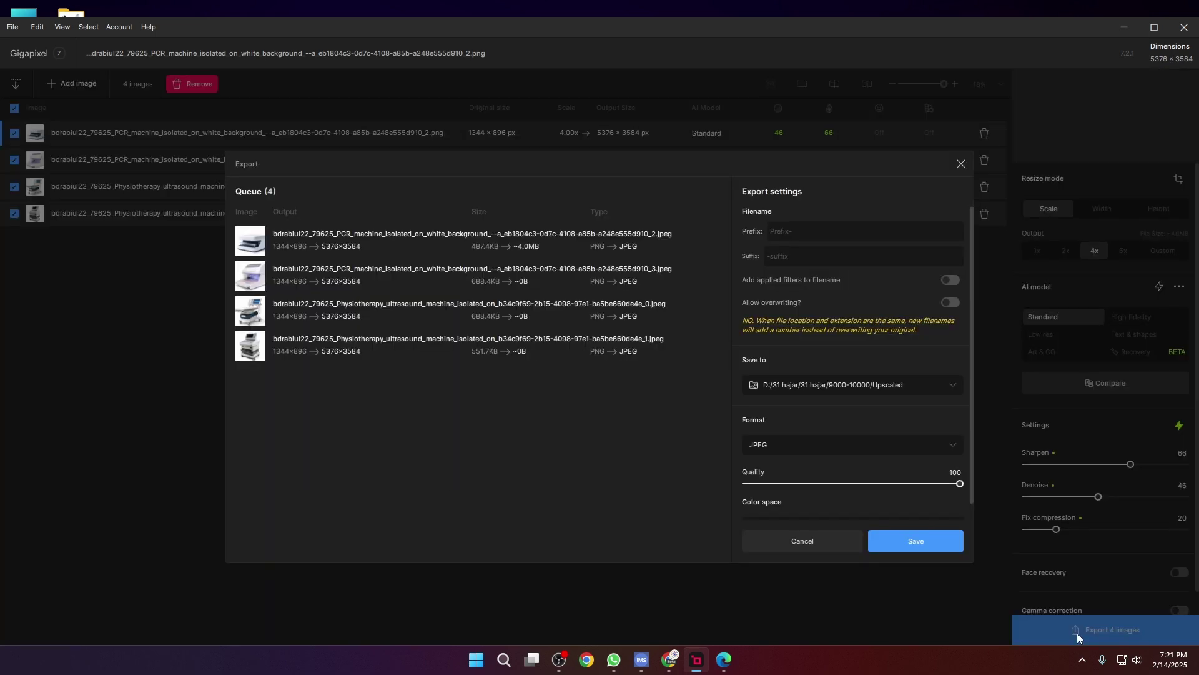
click(928, 388)
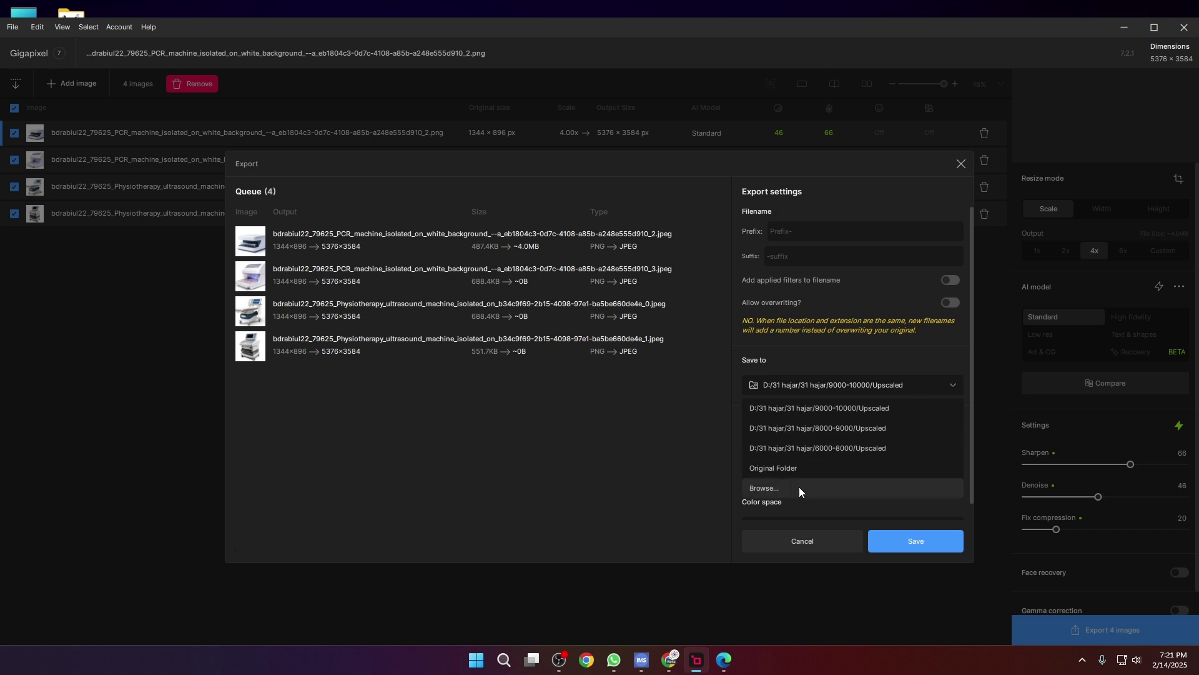
click(799, 488)
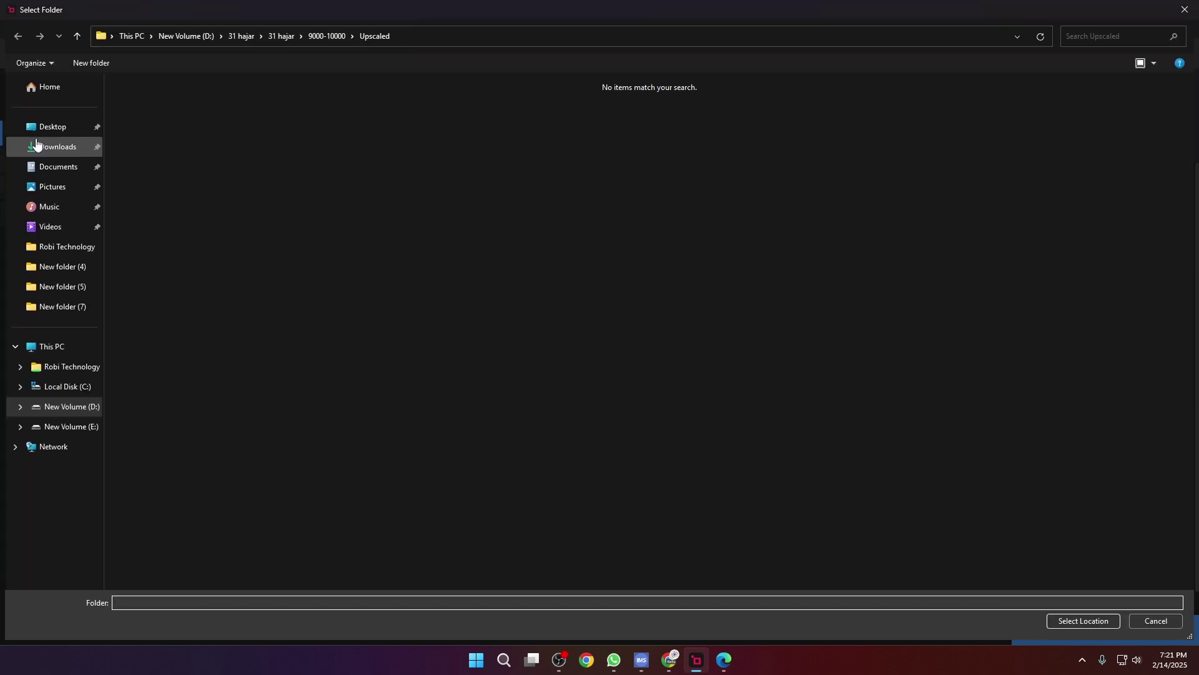
click(50, 127)
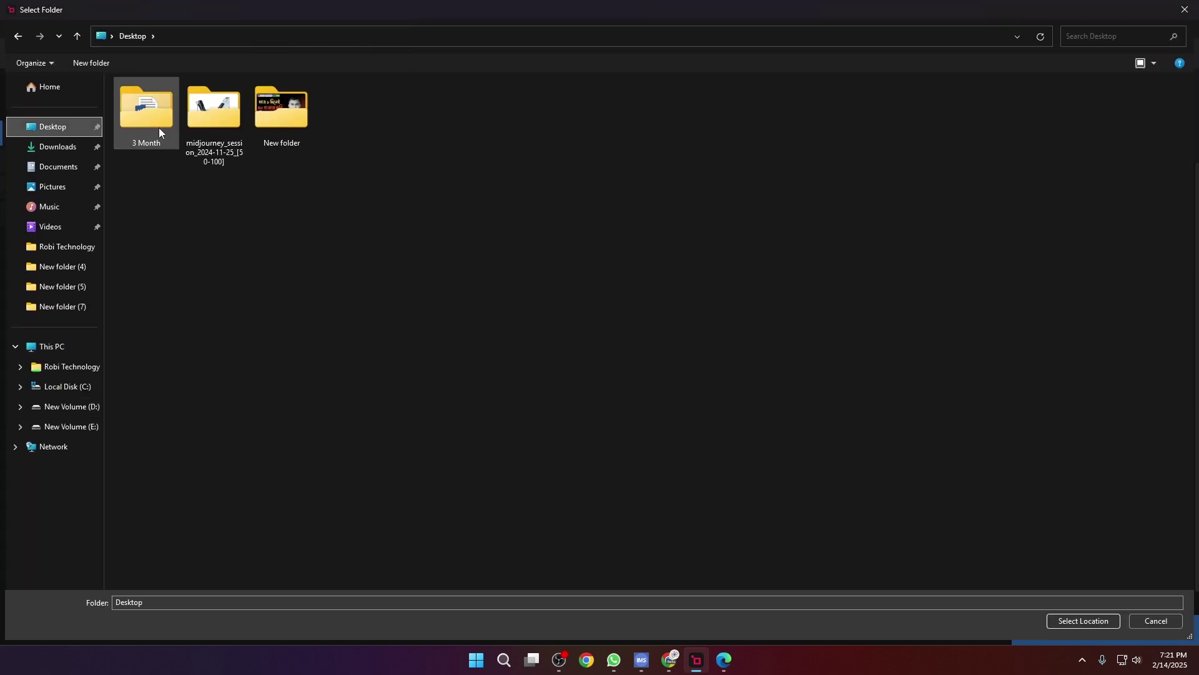
click(92, 63)
double_click(346, 104)
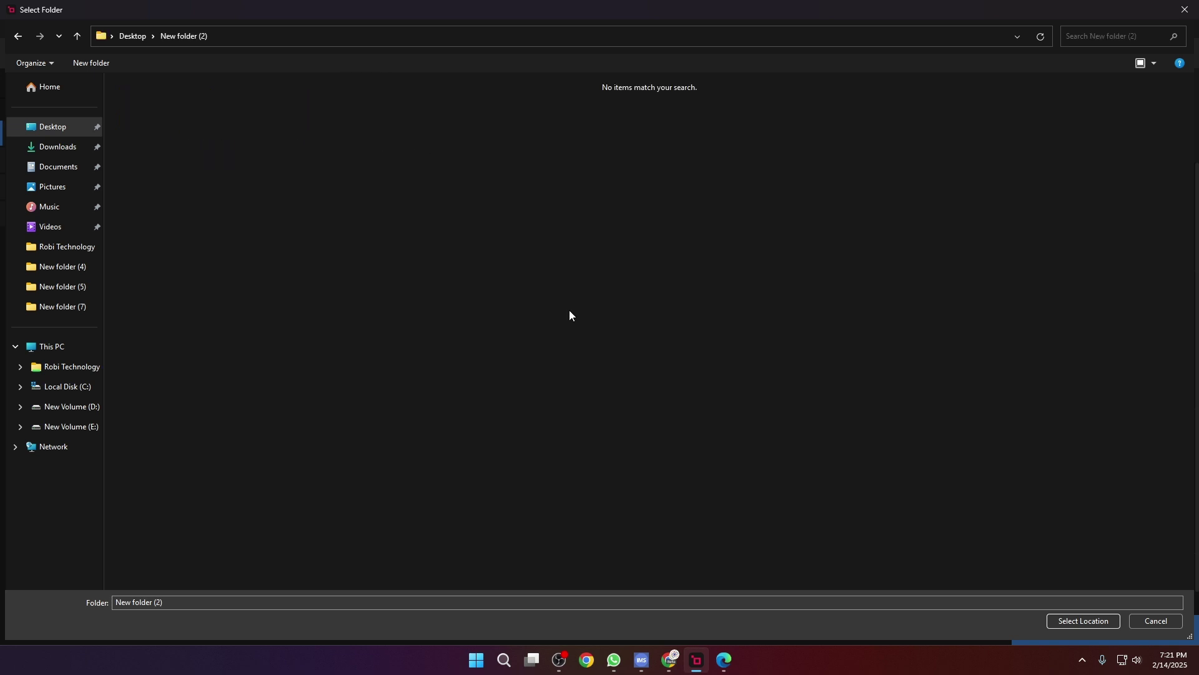
click(1084, 621)
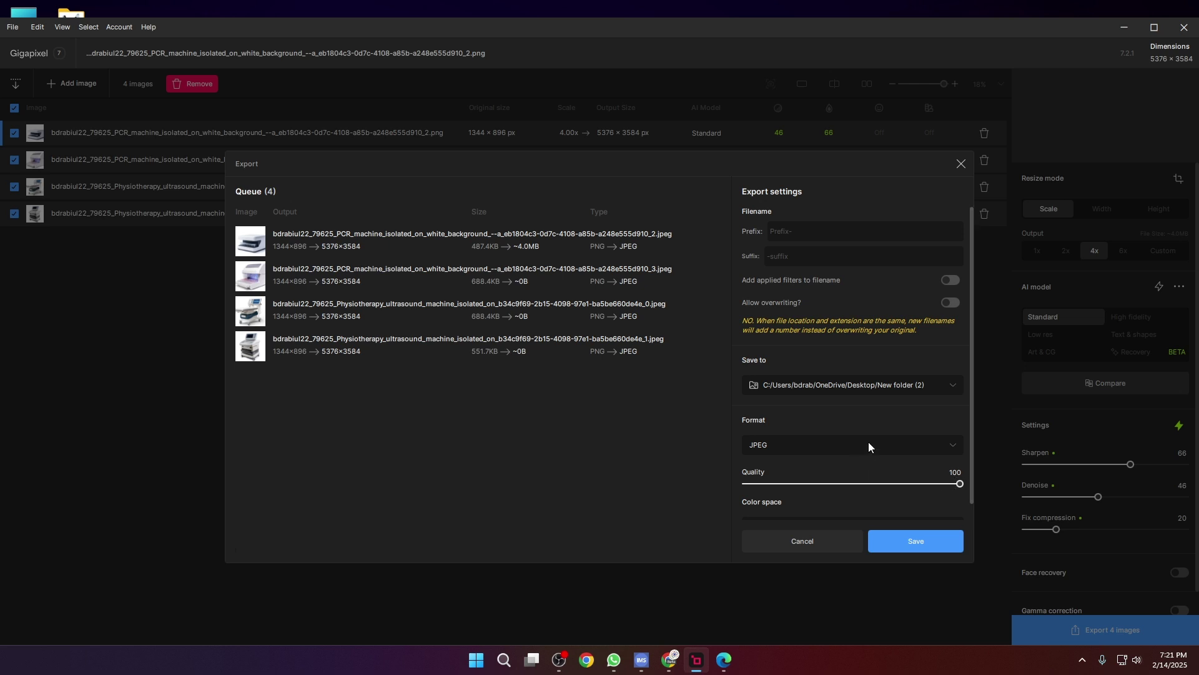
scroll(819, 470, down, 1)
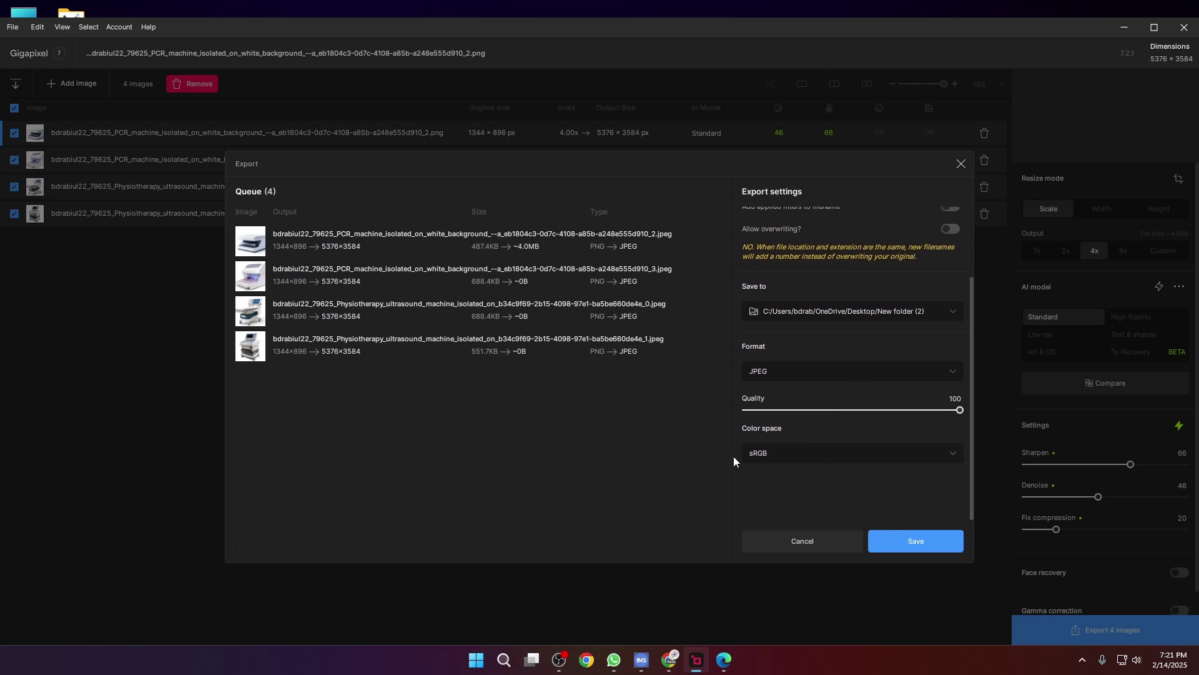
click(915, 540)
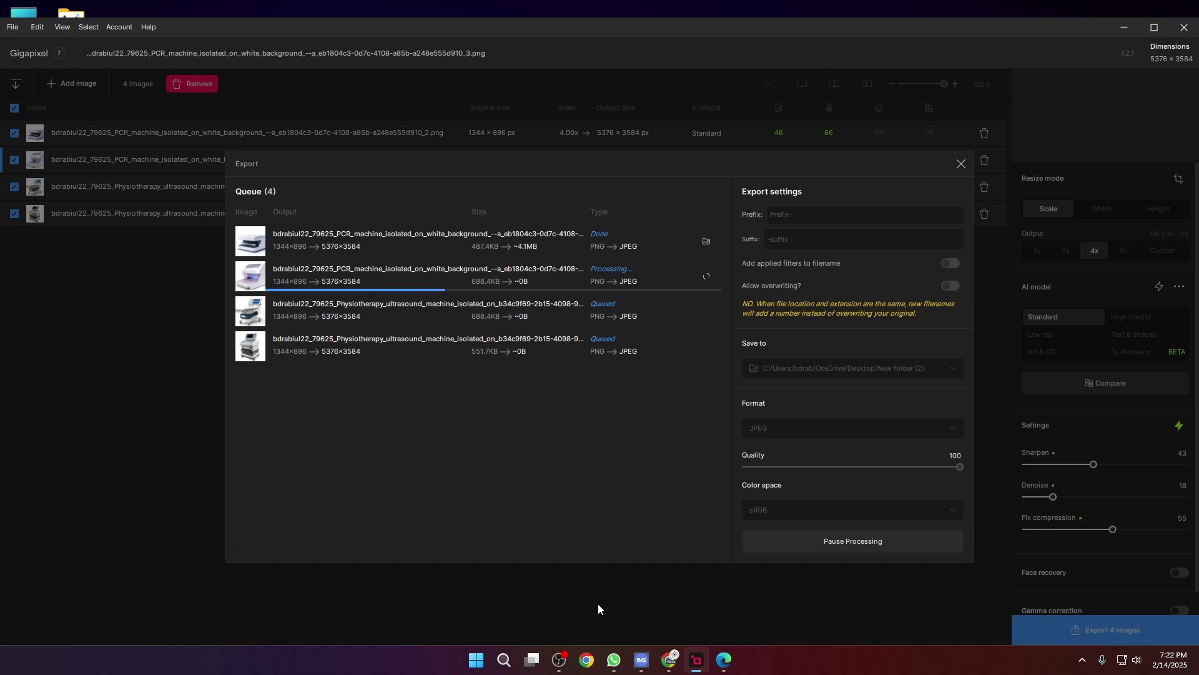
Step: Switch to ImStocker Studio and add the desktop folder New folder (2) as a workspace
click(641, 660)
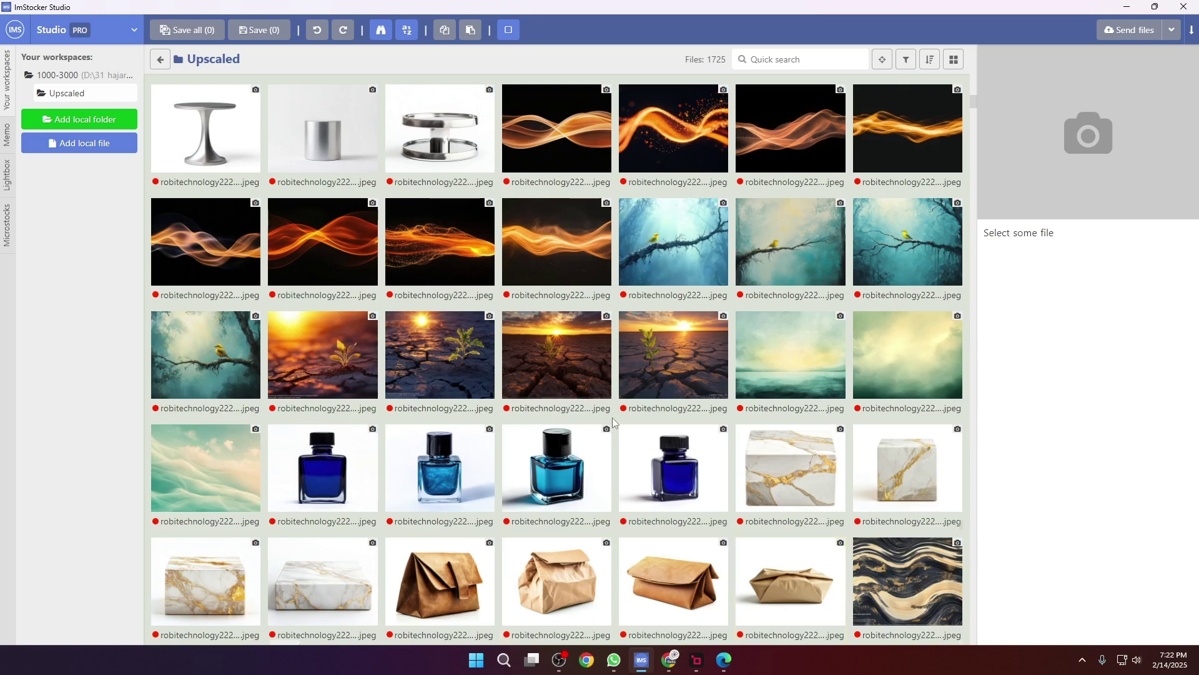
scroll(613, 423, up, 3)
click(118, 124)
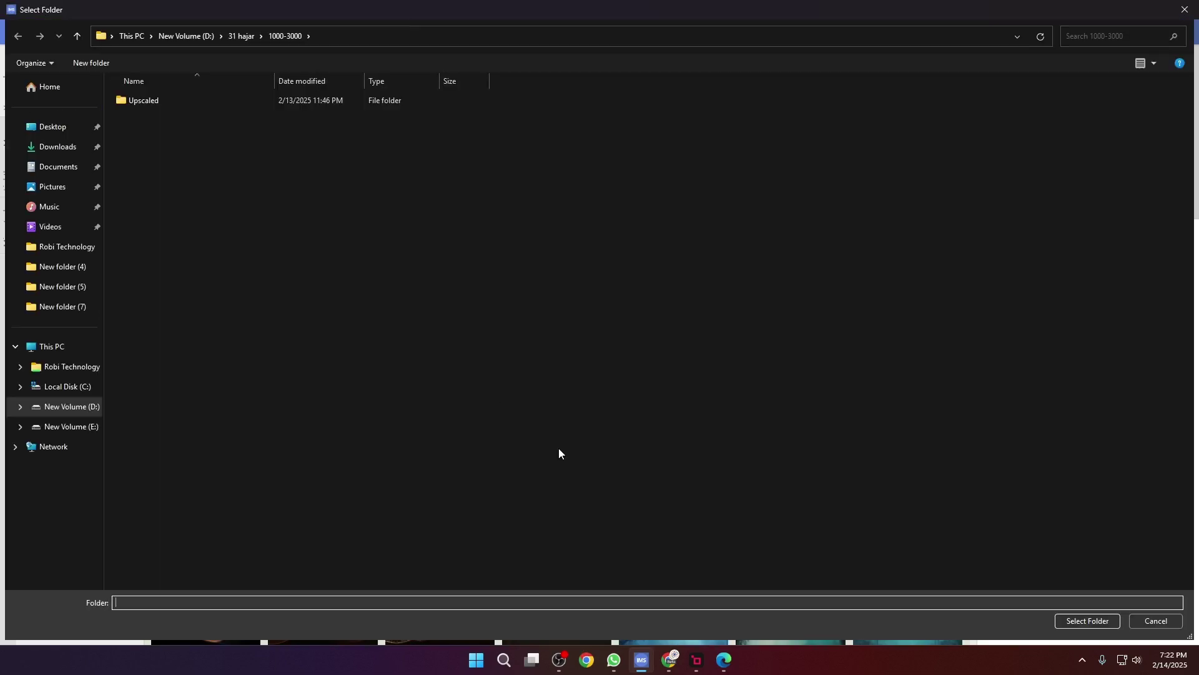
click(26, 125)
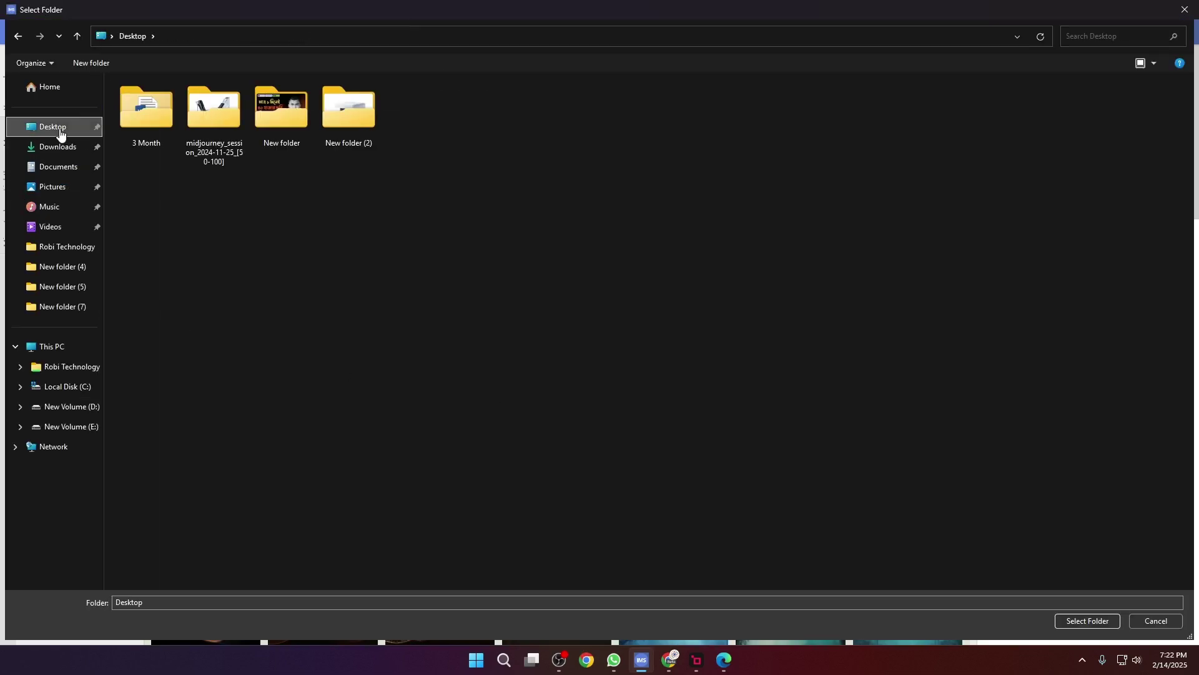
click(340, 104)
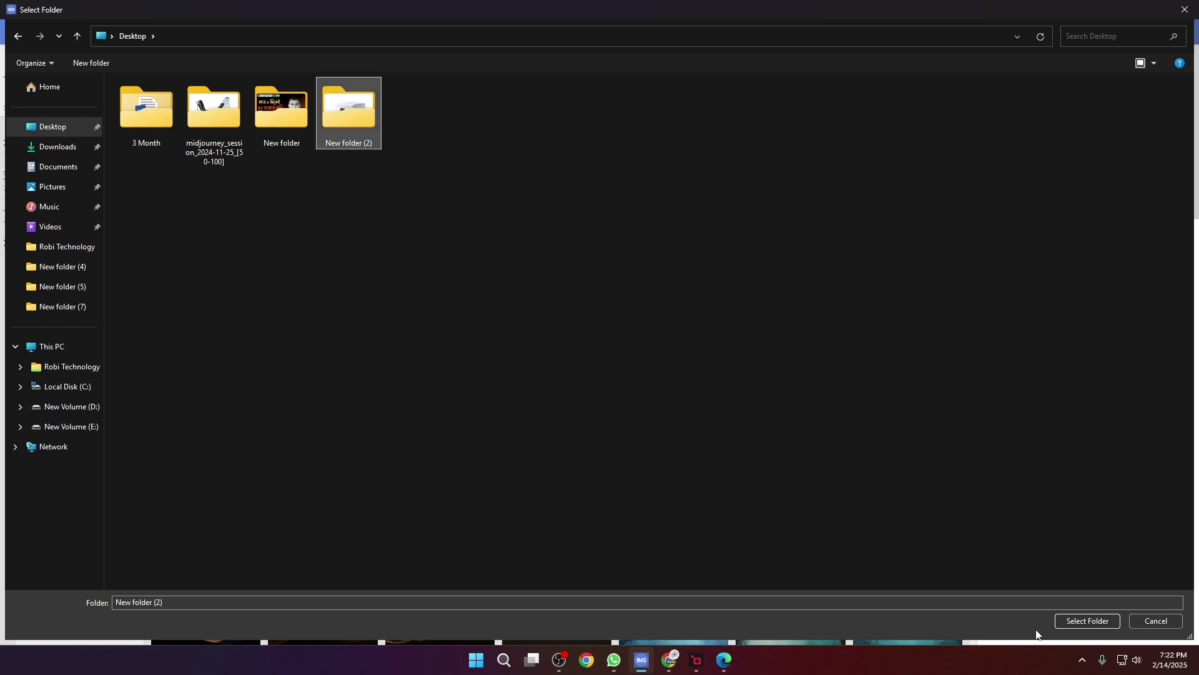
click(1071, 621)
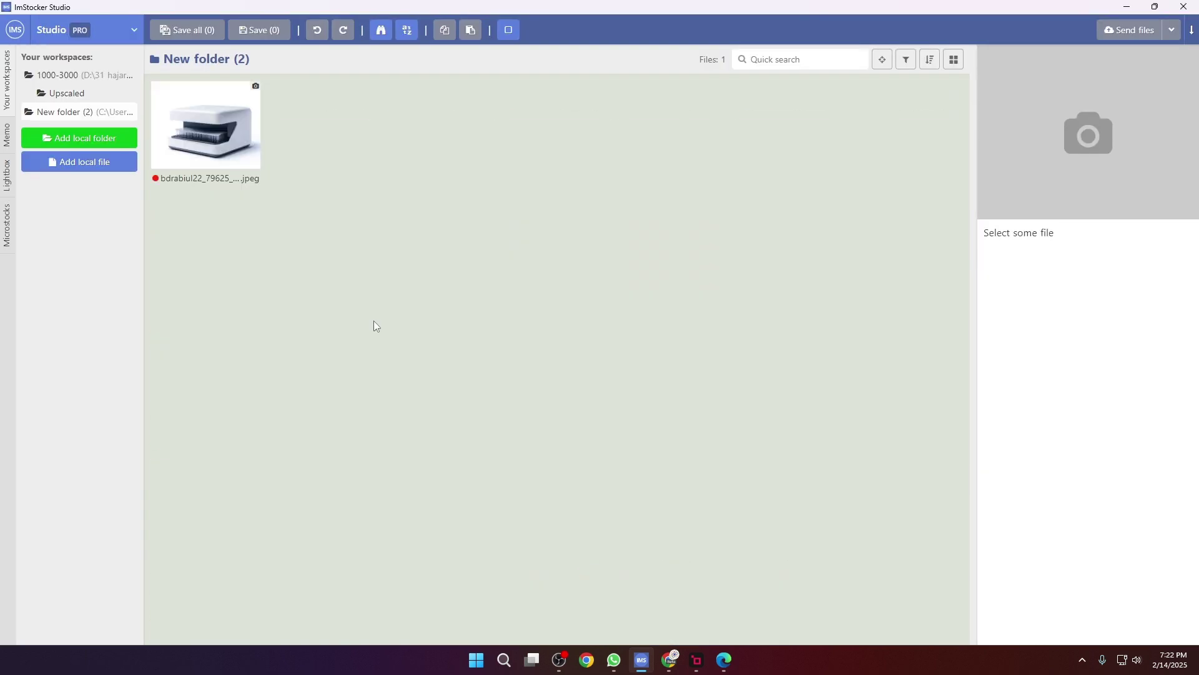
Step: Select both PCR machine images and shorten their description to "PCR machine isolated on white background"
click(184, 136)
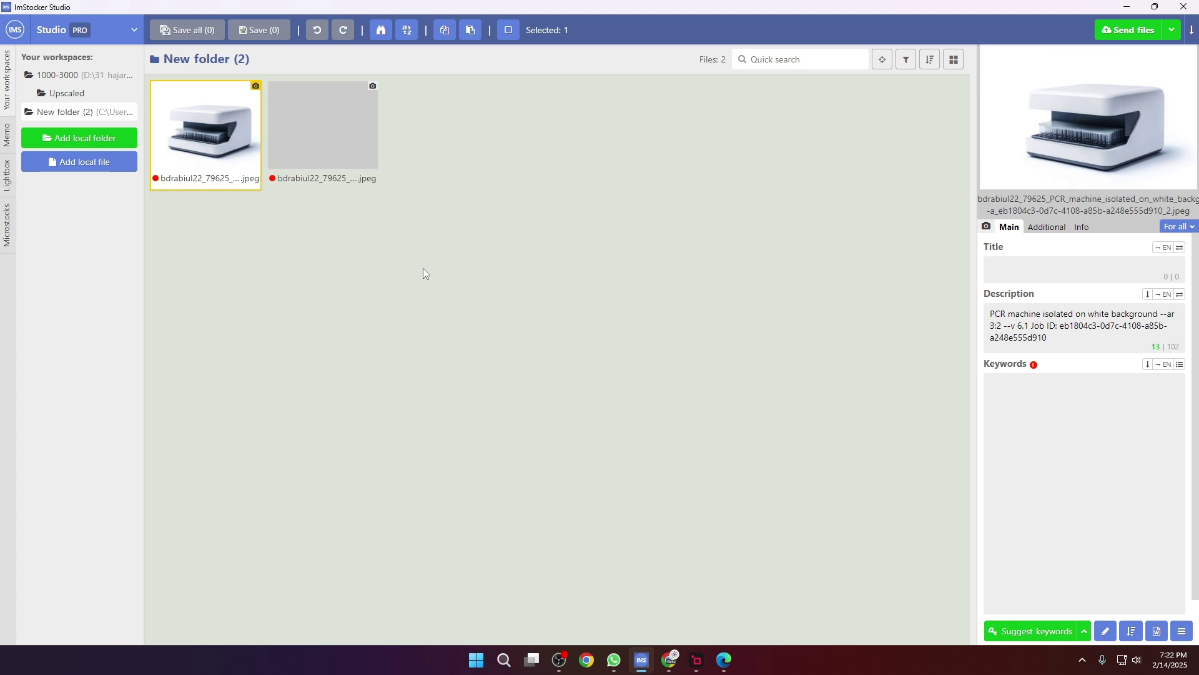
click(305, 148)
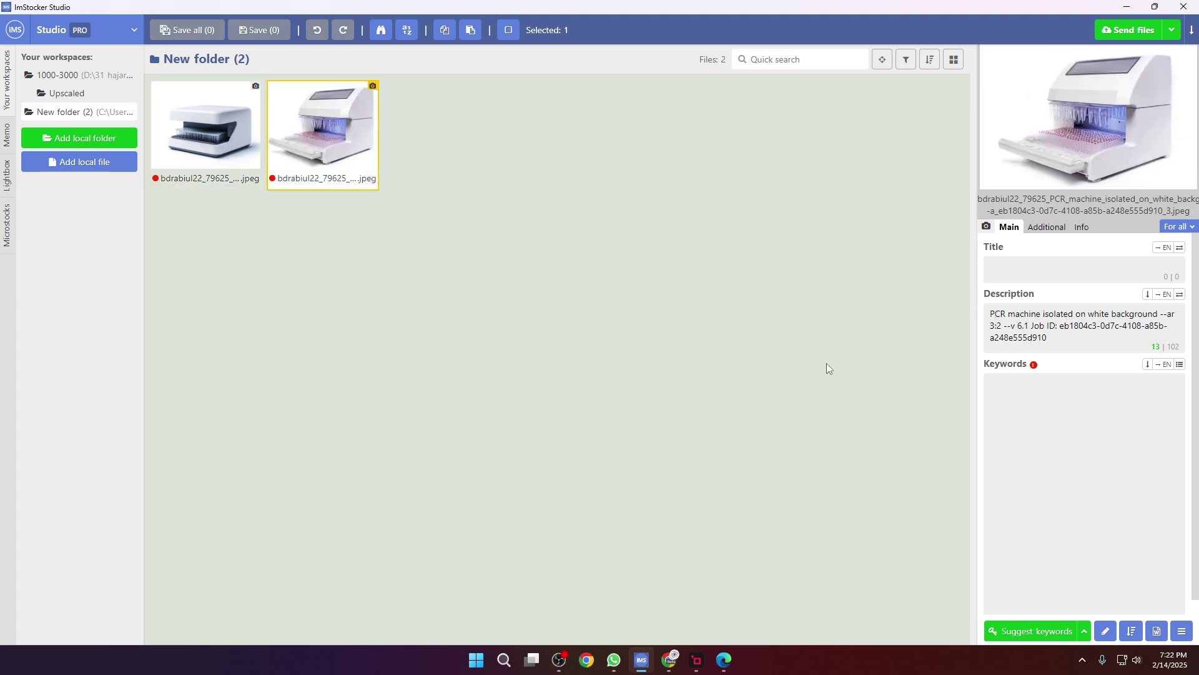
drag(468, 201, 200, 133)
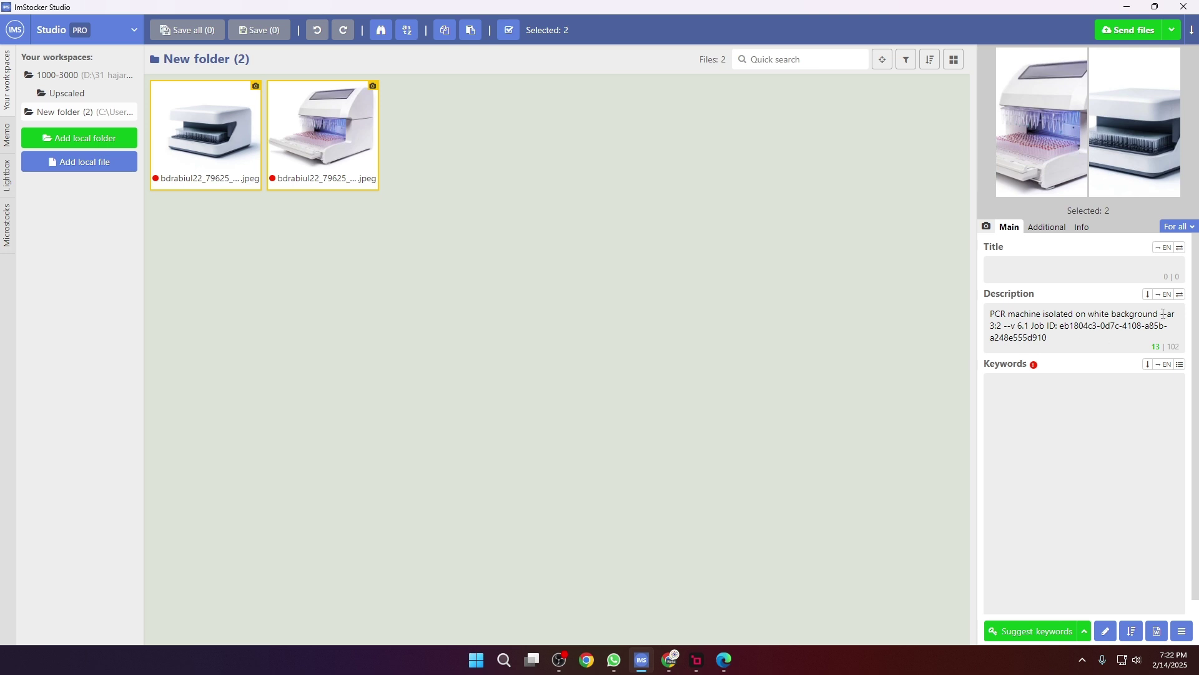
drag(1160, 314, 1195, 386)
key(BackSpace)
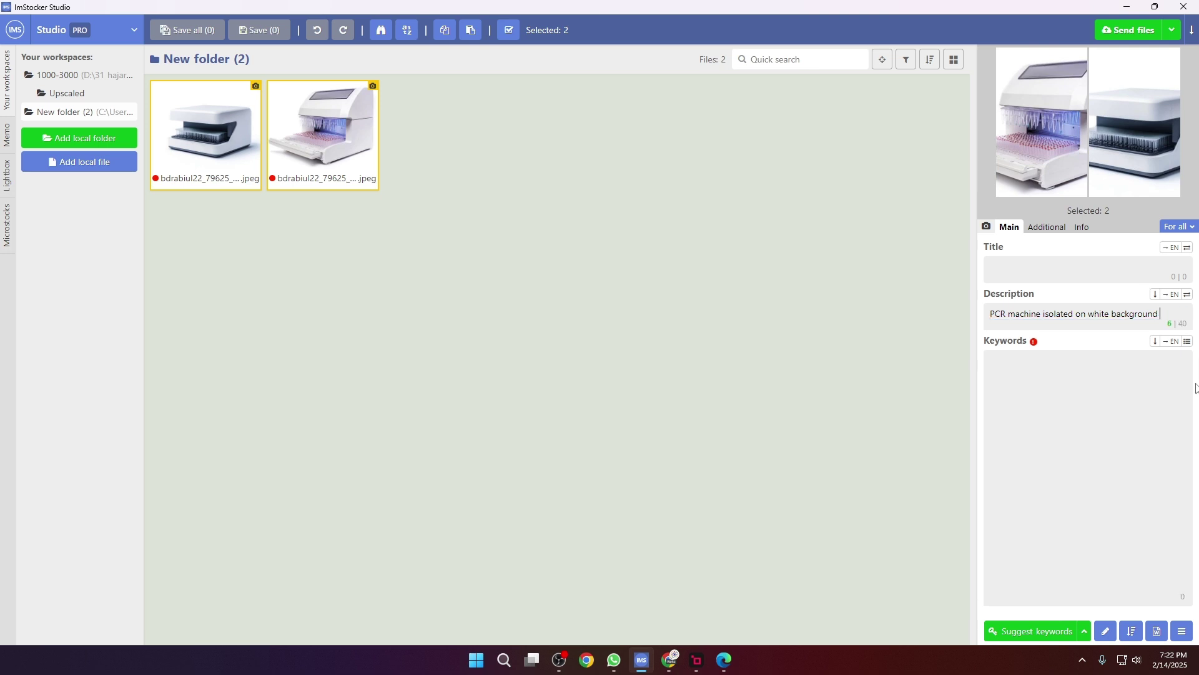
Step: Copy the description of both PCR machine images into their title
key(ctrl+a)
key(ctrl+c)
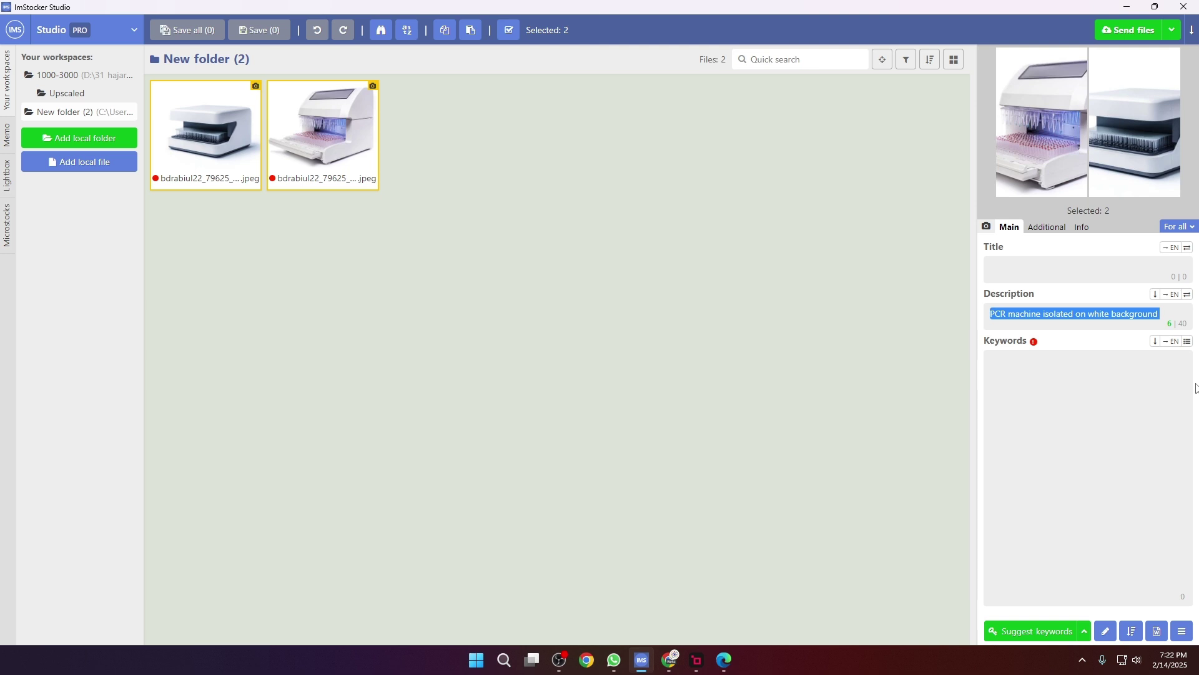
click(1020, 270)
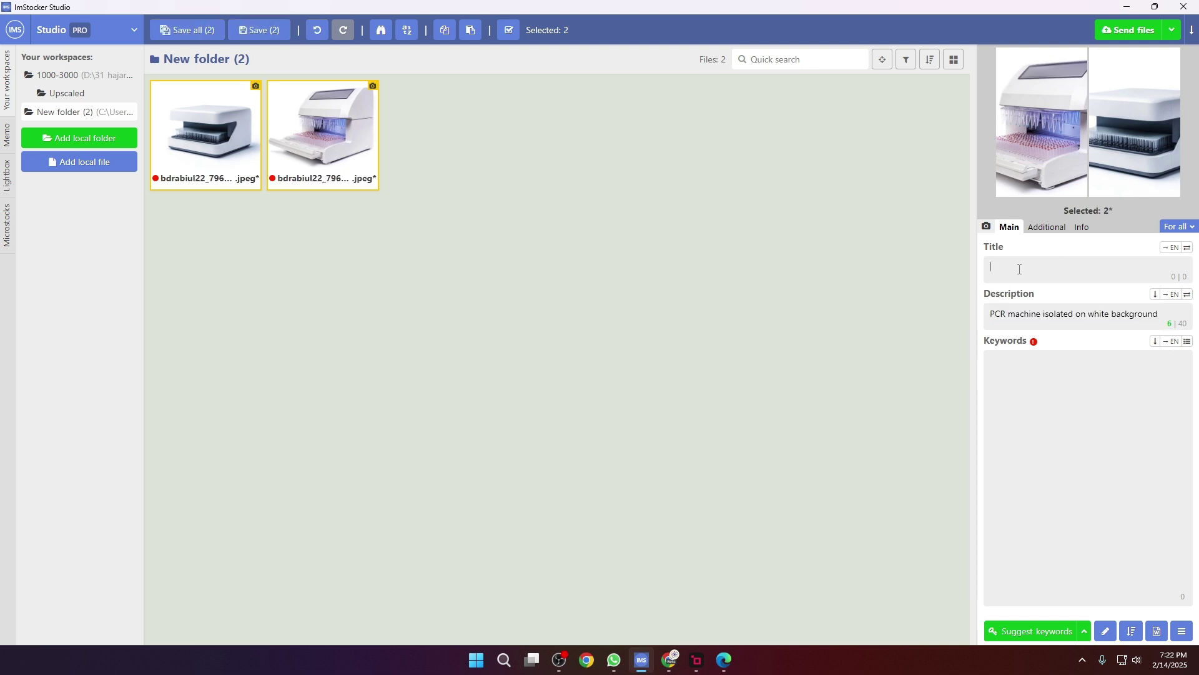
key(ctrl+v)
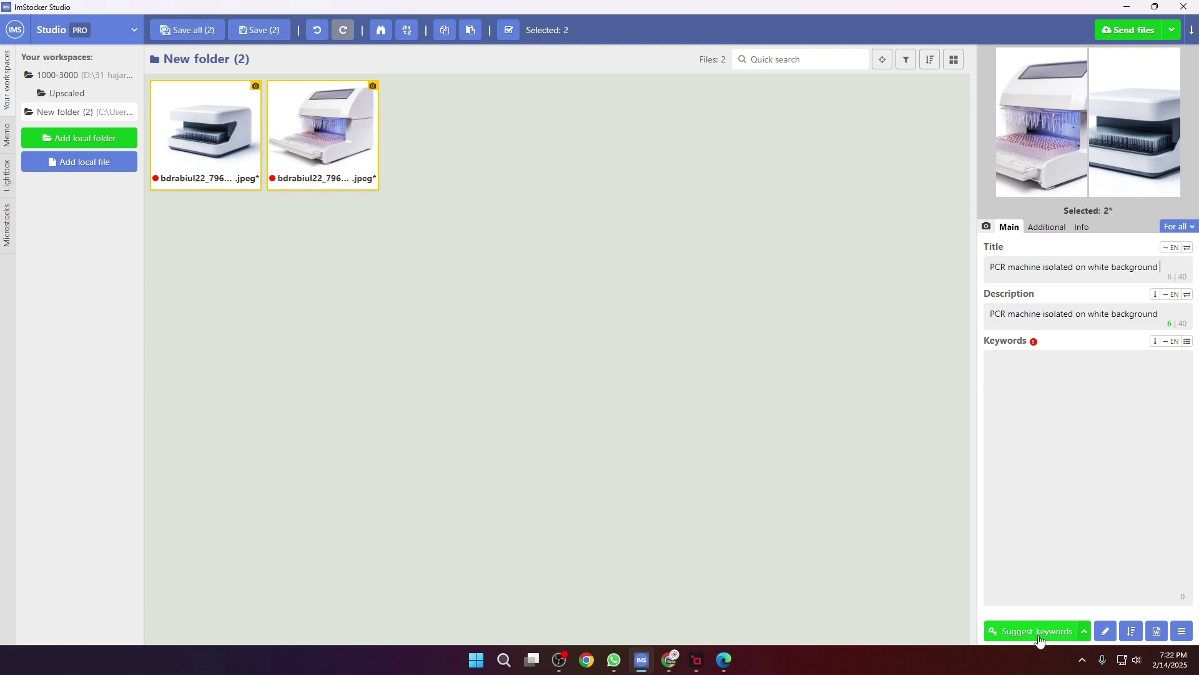
Step: Request keyword suggestions for the PCR machine images and select two works showing similar PCR machines
click(1040, 636)
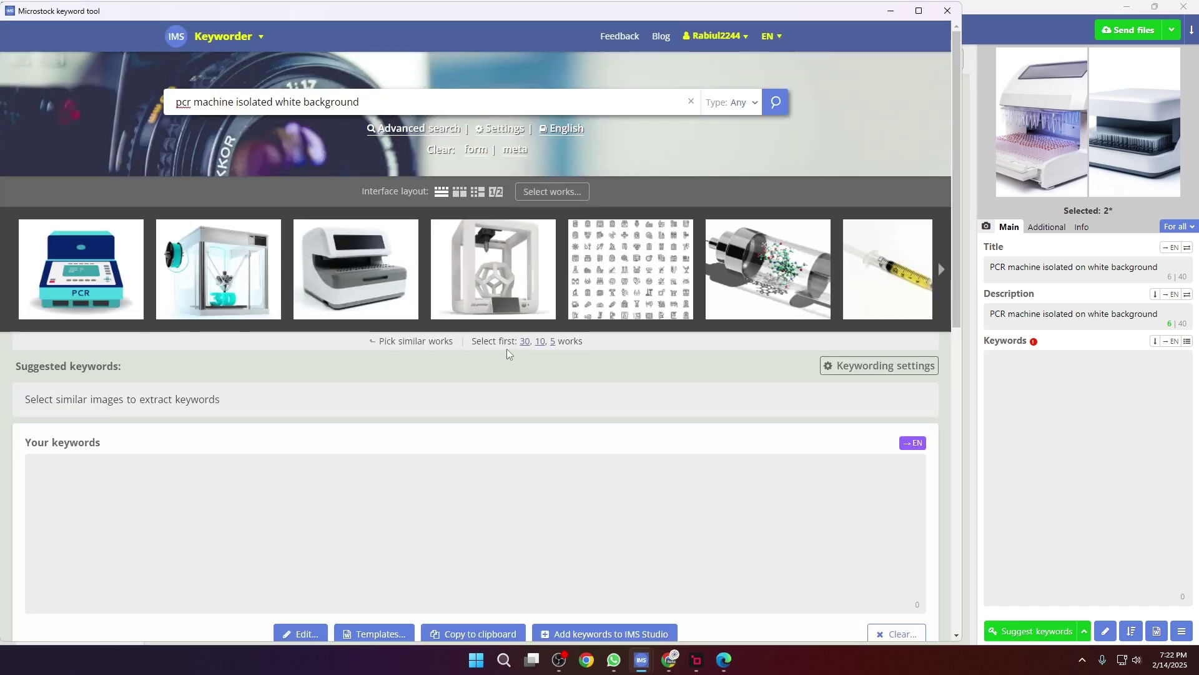
click(379, 268)
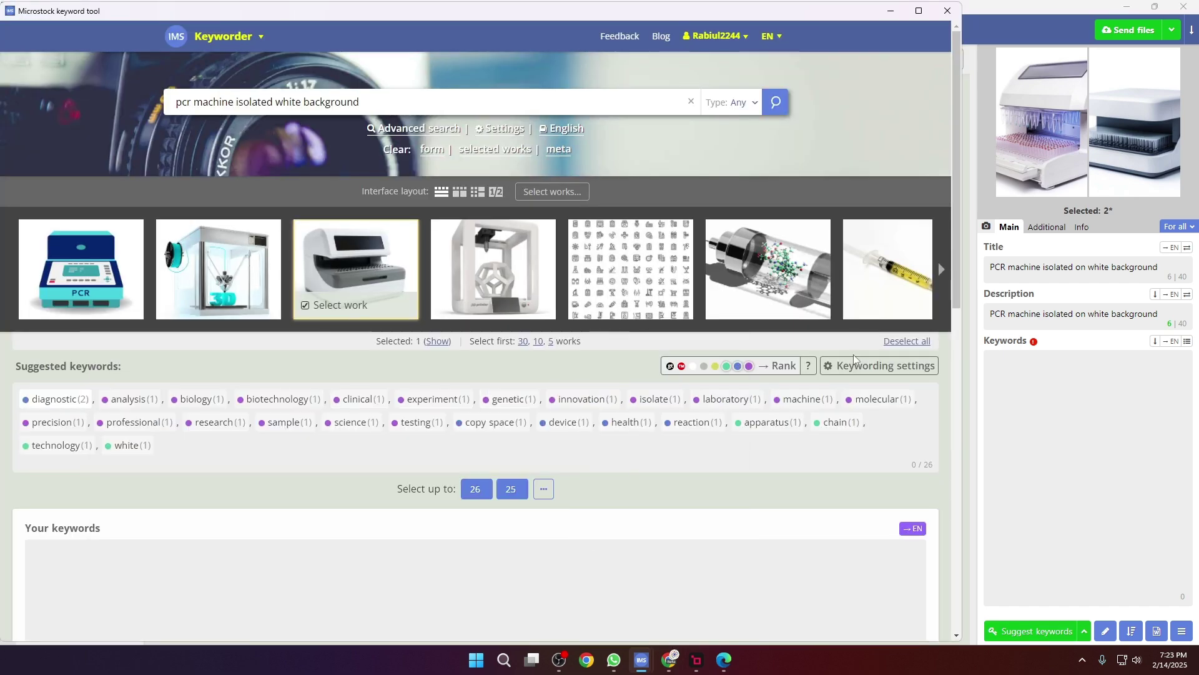
click(937, 270)
click(497, 283)
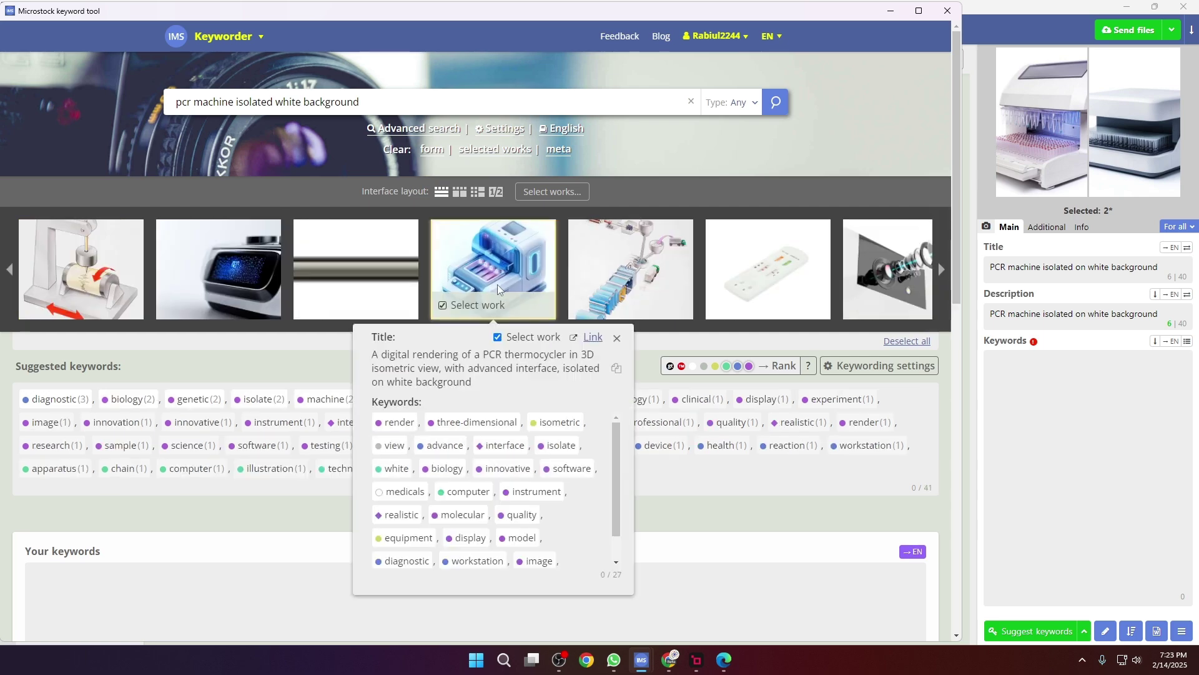
Step: Choose up to 35 suggested keywords, add them to both PCR machine images in IMS Studio, and close the keyword tool
scroll(526, 479, down, 3)
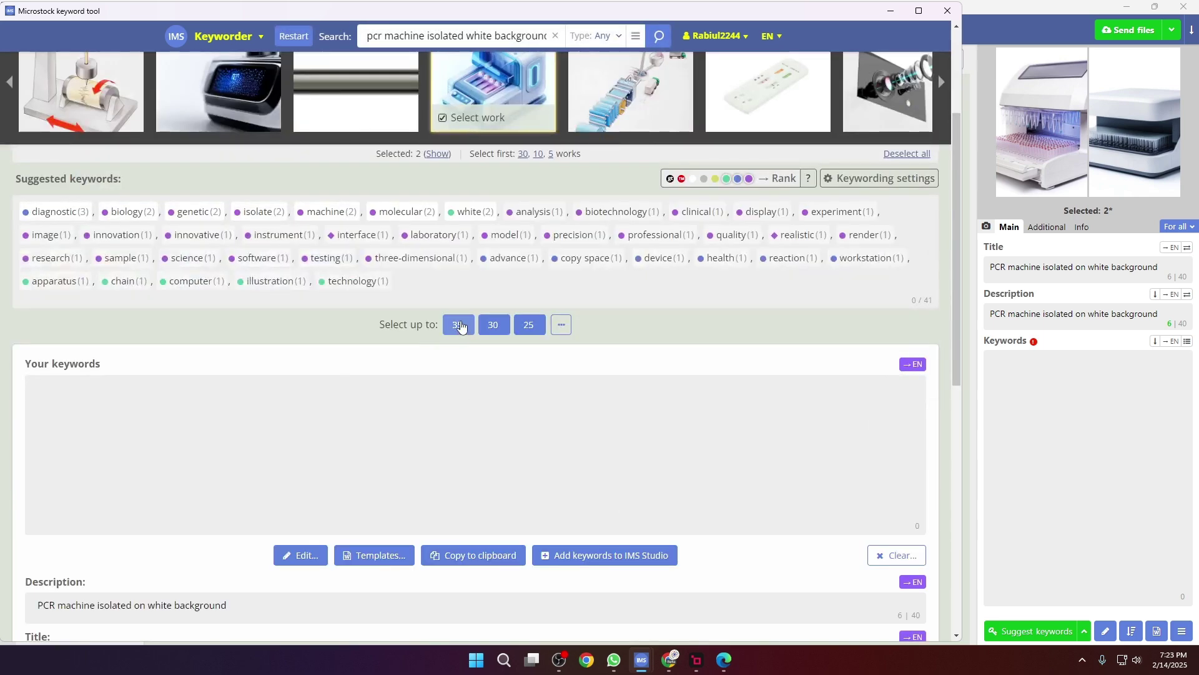
click(458, 324)
scroll(570, 370, down, 4)
click(587, 309)
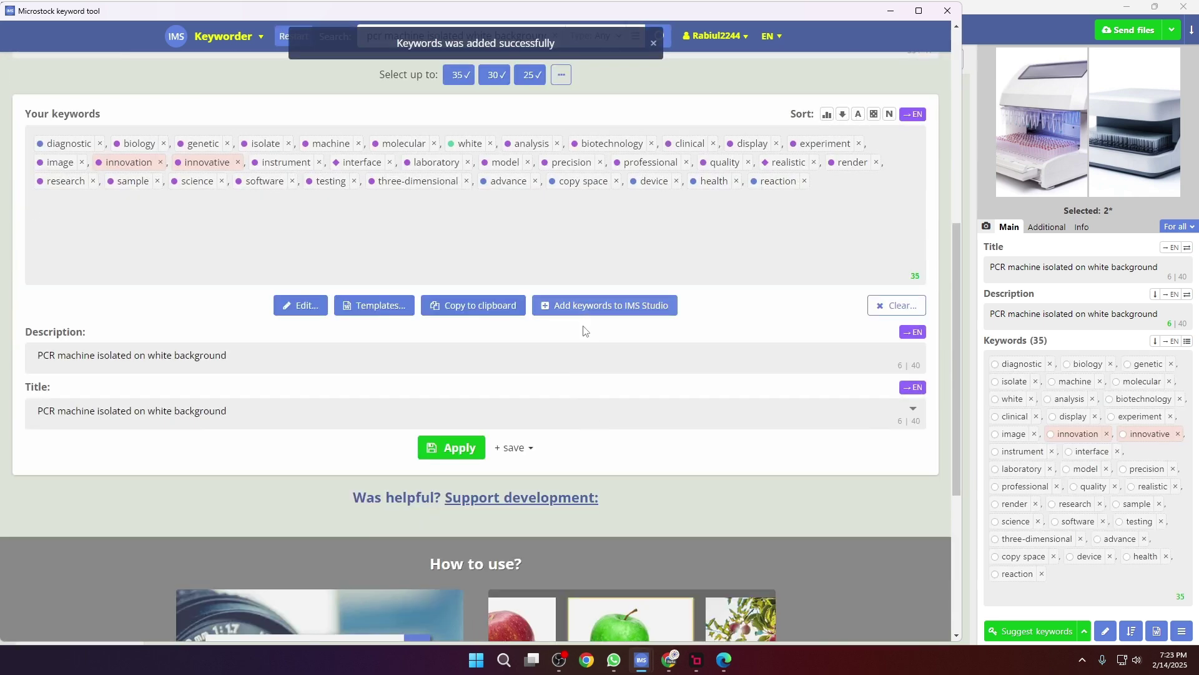
click(947, 11)
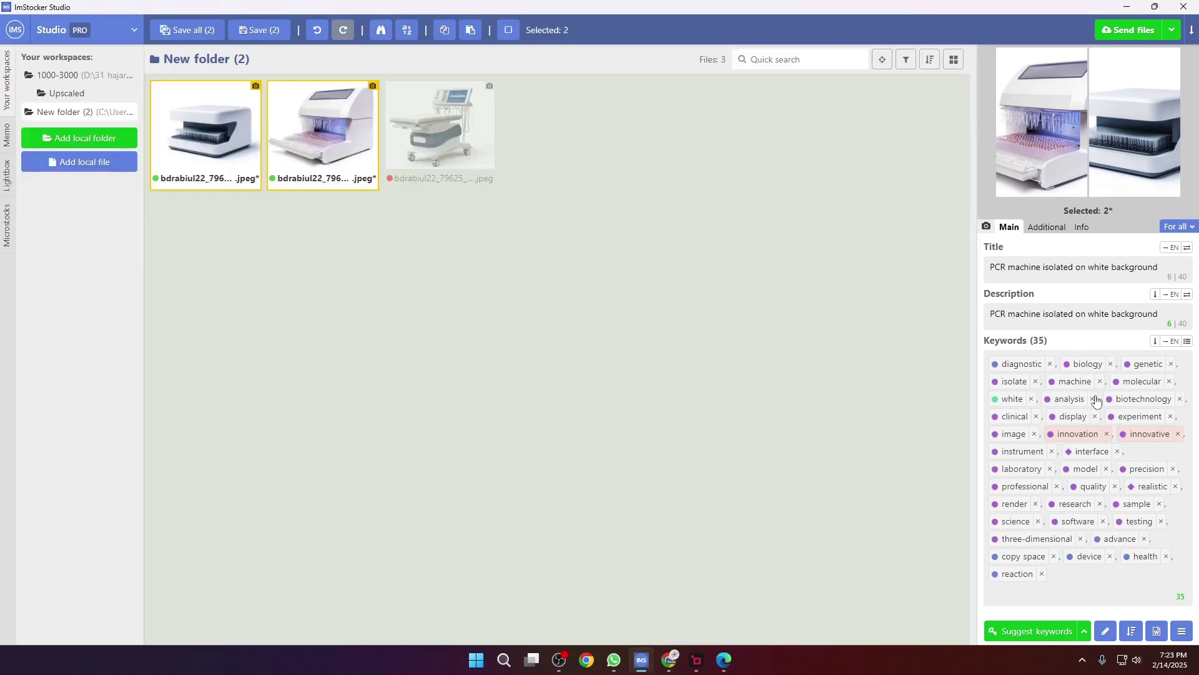
Step: Save all metadata changes and select the physiotherapy ultrasound machine image
click(182, 30)
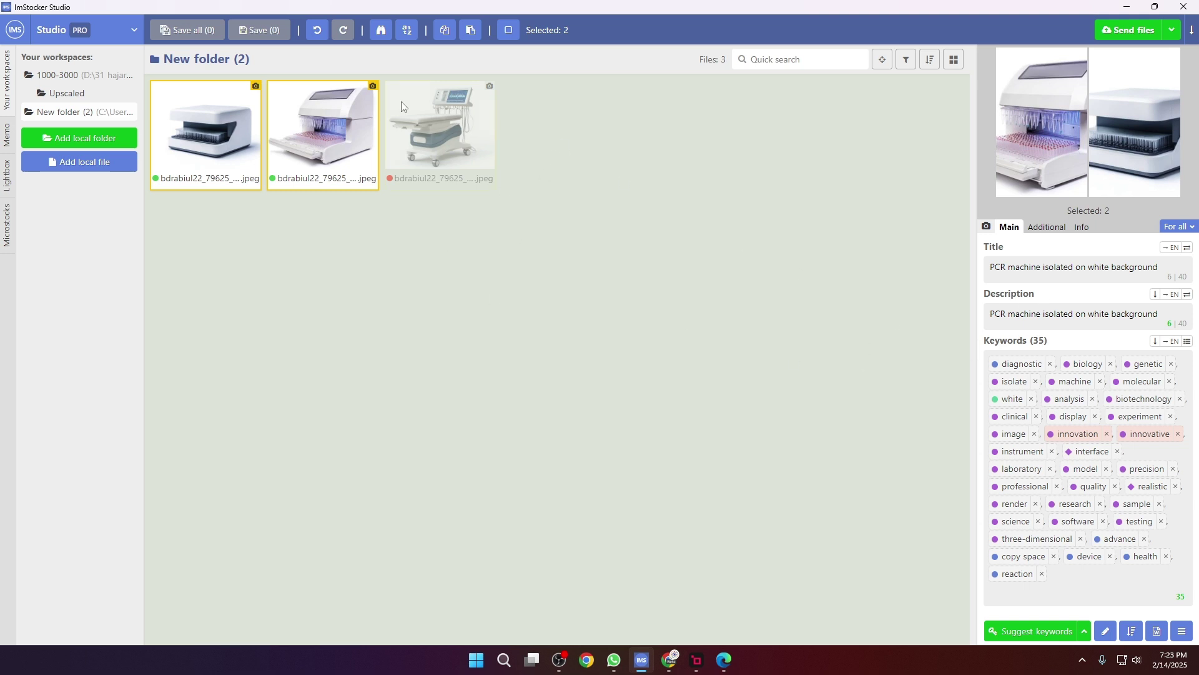
click(436, 128)
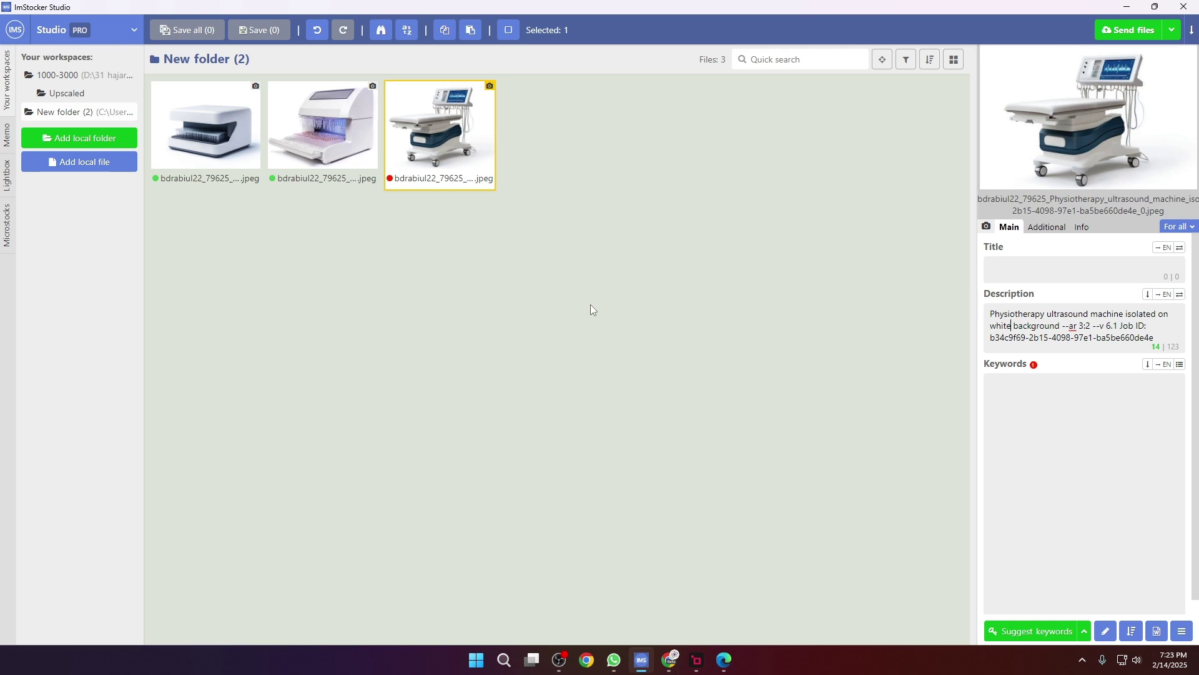
Step: Switch to the Midjourney archive in Chrome, clear the image selection, and view the white stone podium image with the round backdrop
click(670, 659)
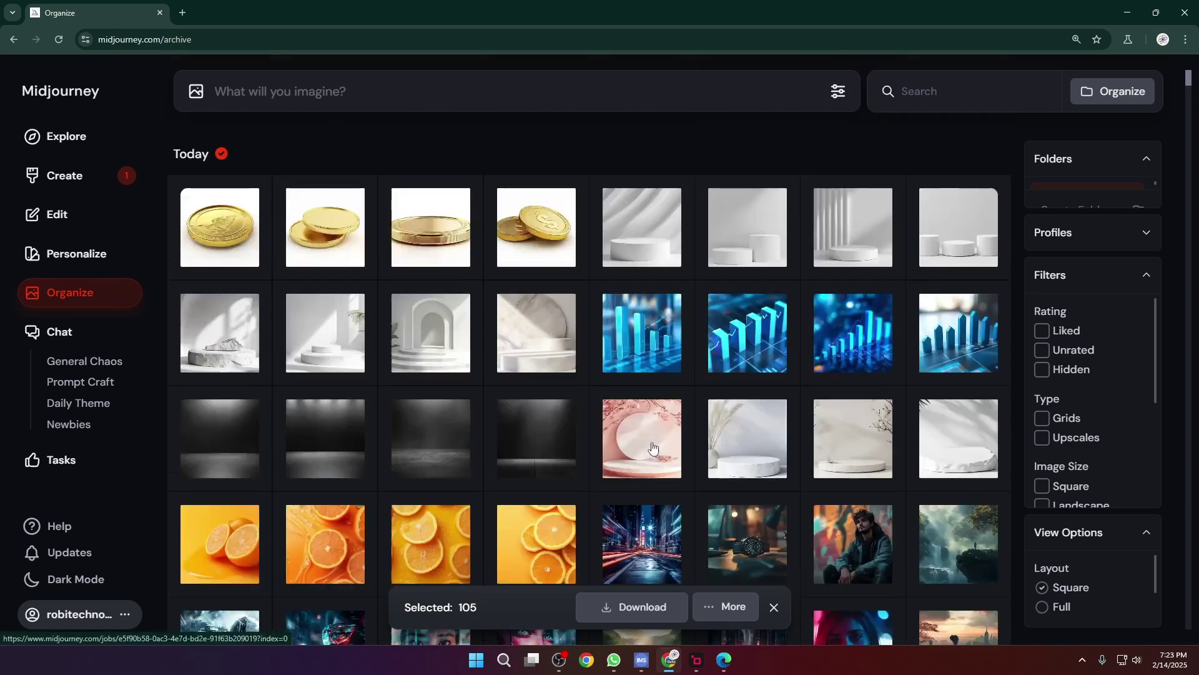
click(775, 607)
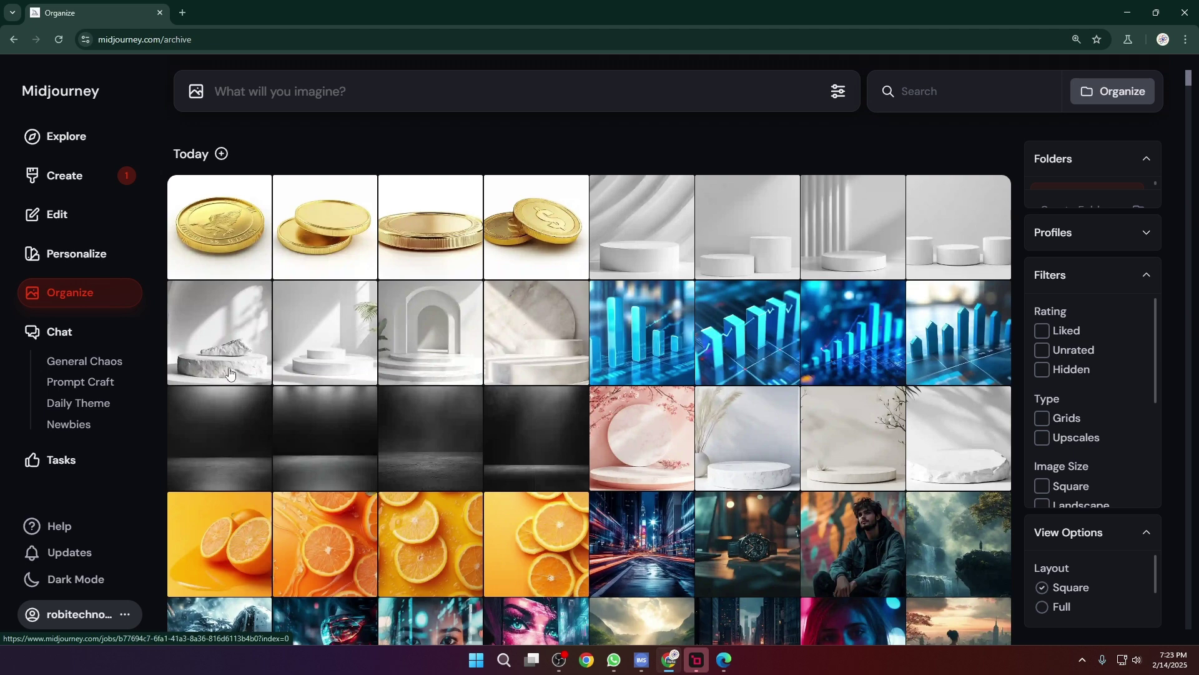
click(568, 328)
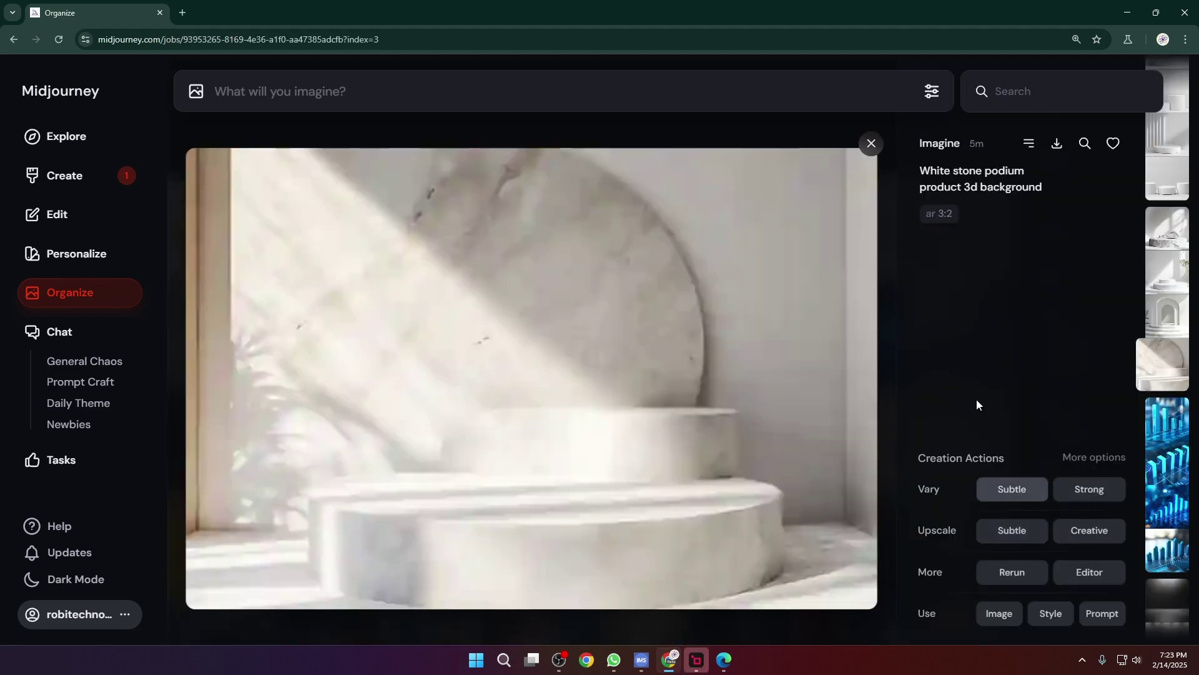
click(869, 147)
Step: Browse the archive, select all of today's images, and clear that selection
scroll(740, 454, down, 2)
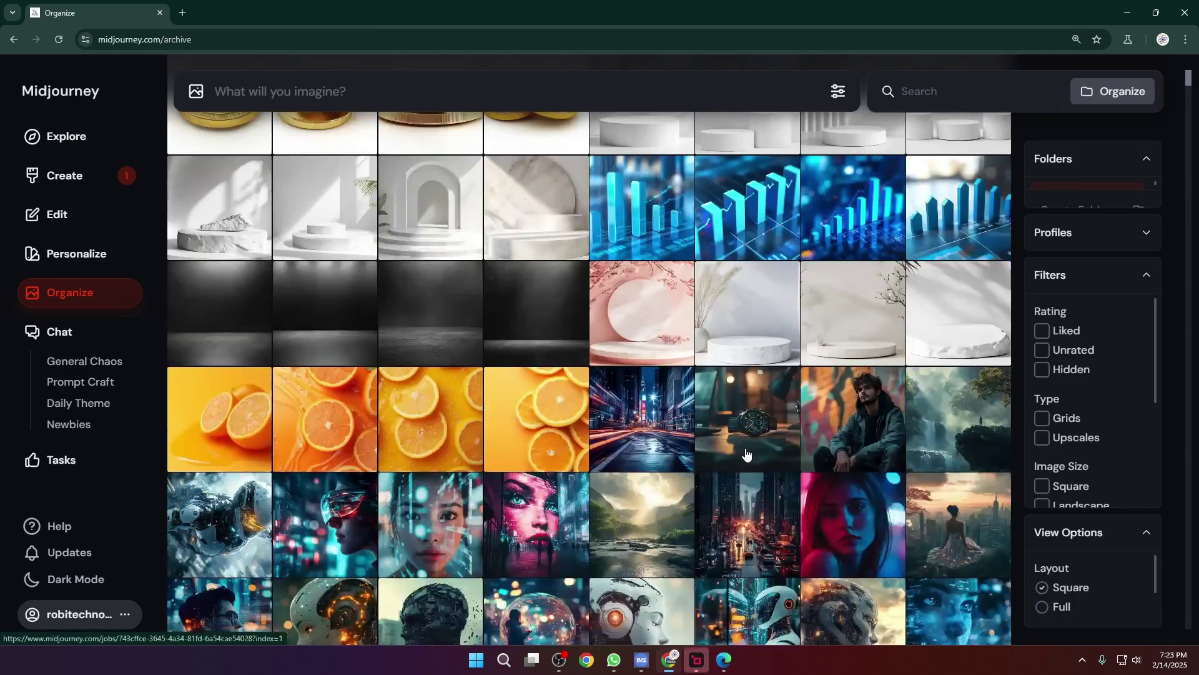
scroll(740, 454, down, 2)
scroll(740, 454, up, 5)
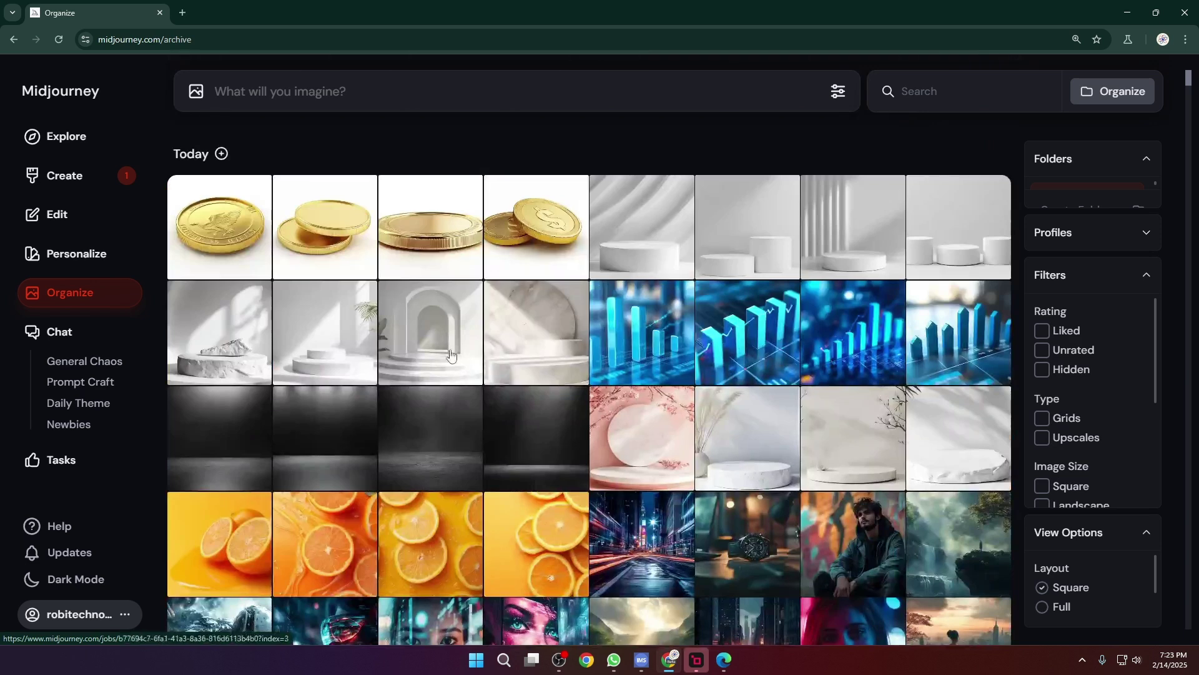
click(221, 153)
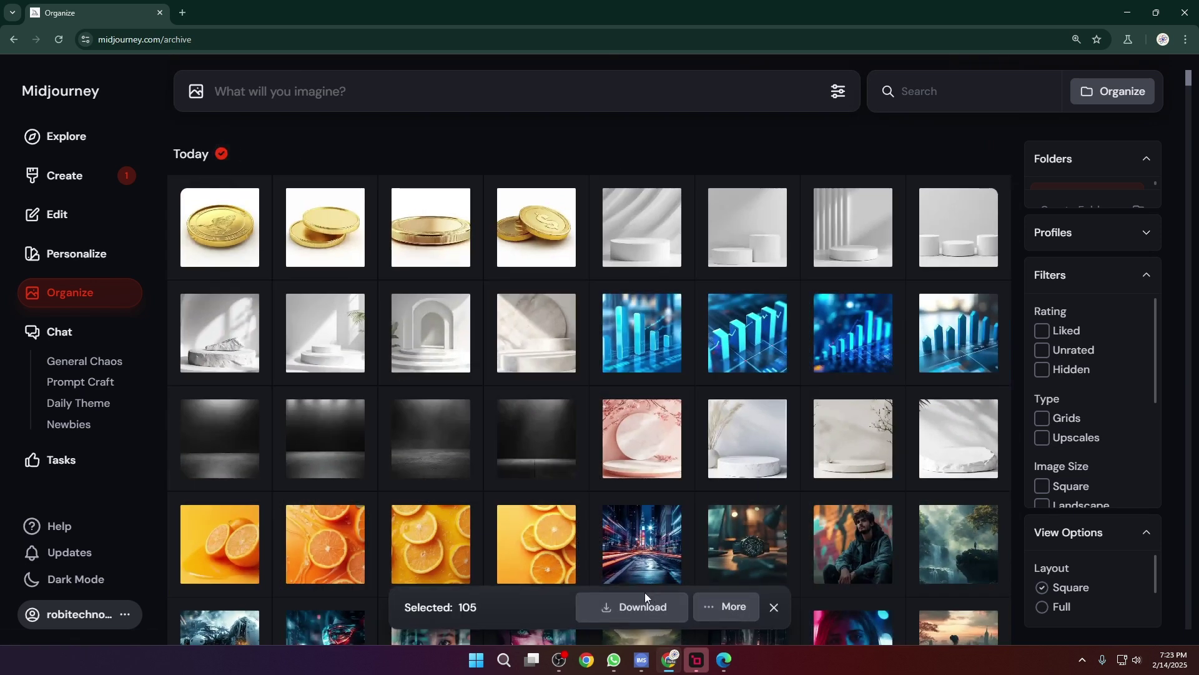
click(773, 608)
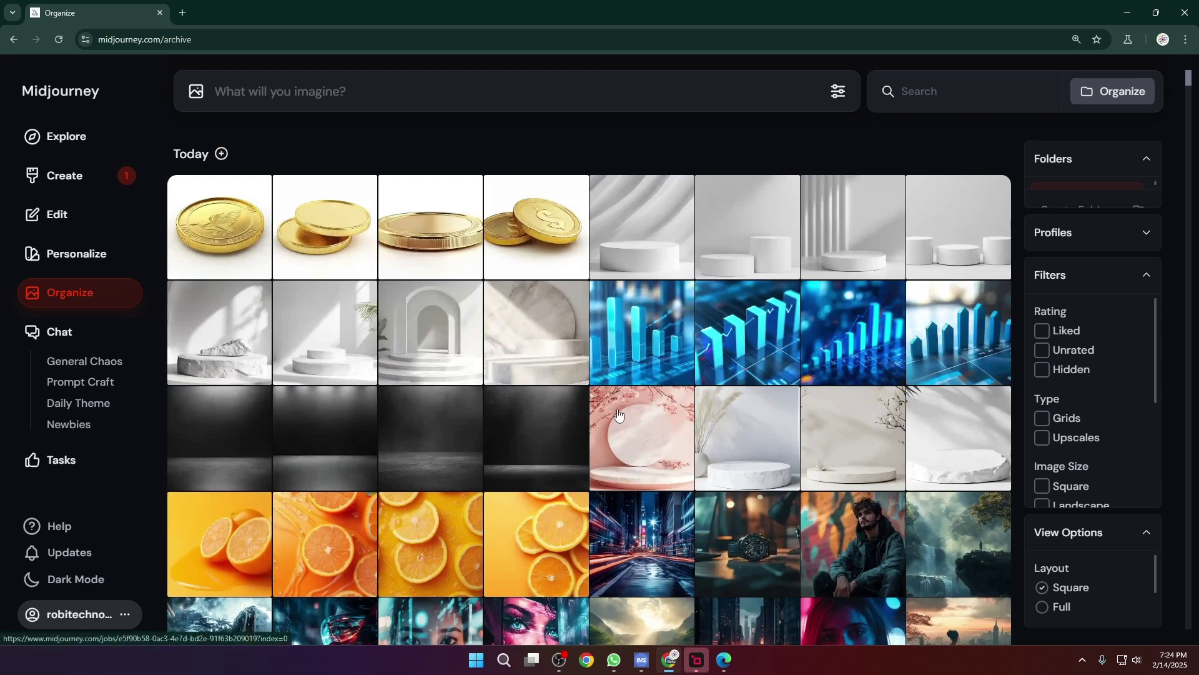